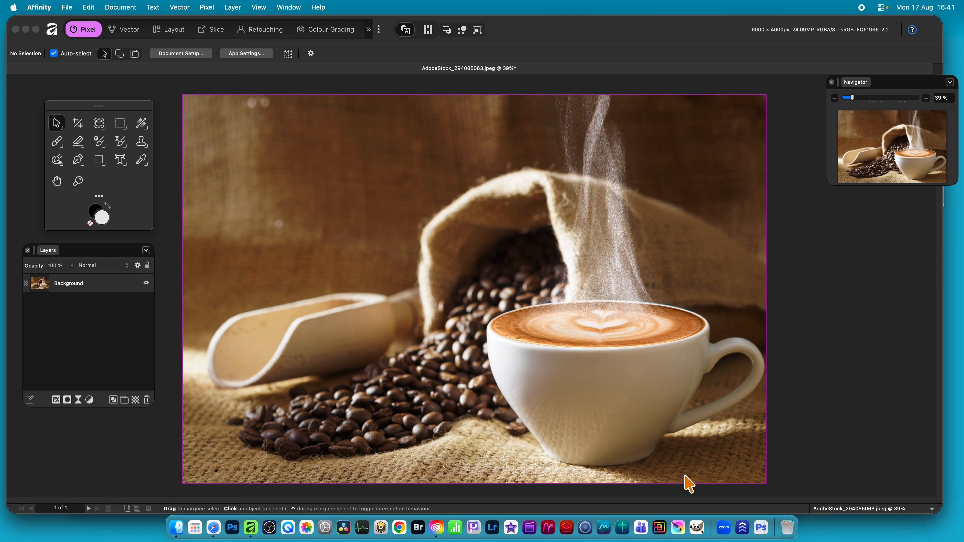
# Step: Show the Snapshots panel and place it over the upper part of the coffee photo
pyautogui.click(290, 7)
pyautogui.moveTo(326, 192)
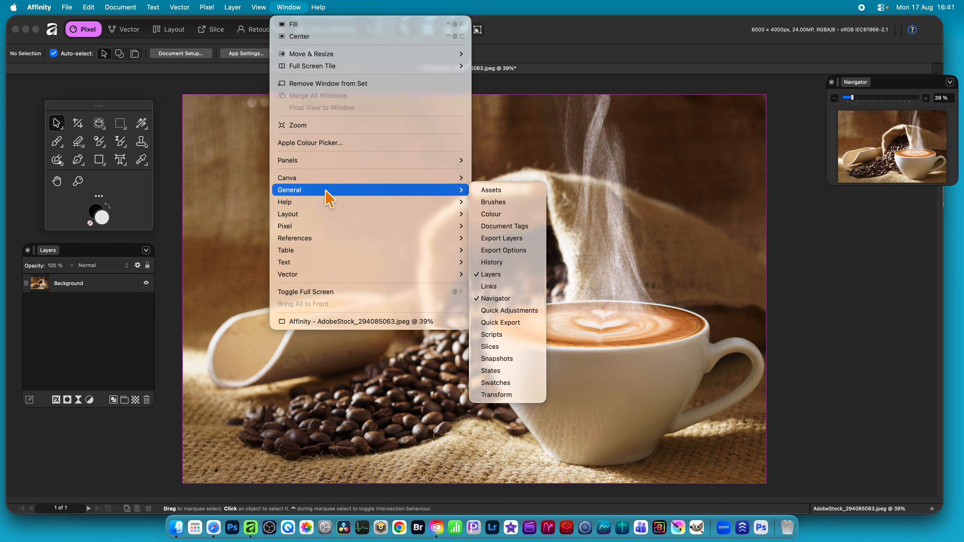
pyautogui.click(502, 364)
pyautogui.moveTo(774, 183); pyautogui.dragTo(687, 155)
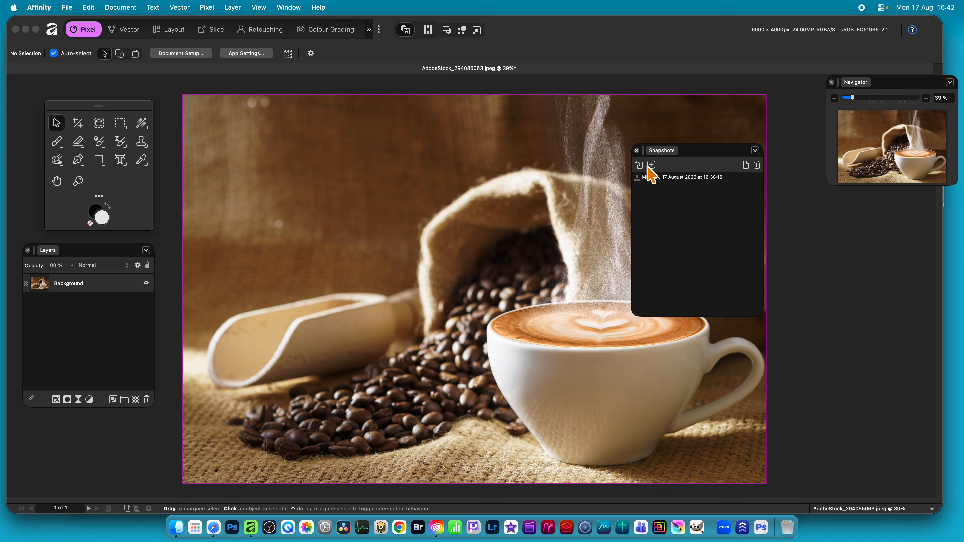
# Step: Save a document snapshot of the unedited photo named "Original"
pyautogui.click(650, 165)
pyautogui.click(651, 166)
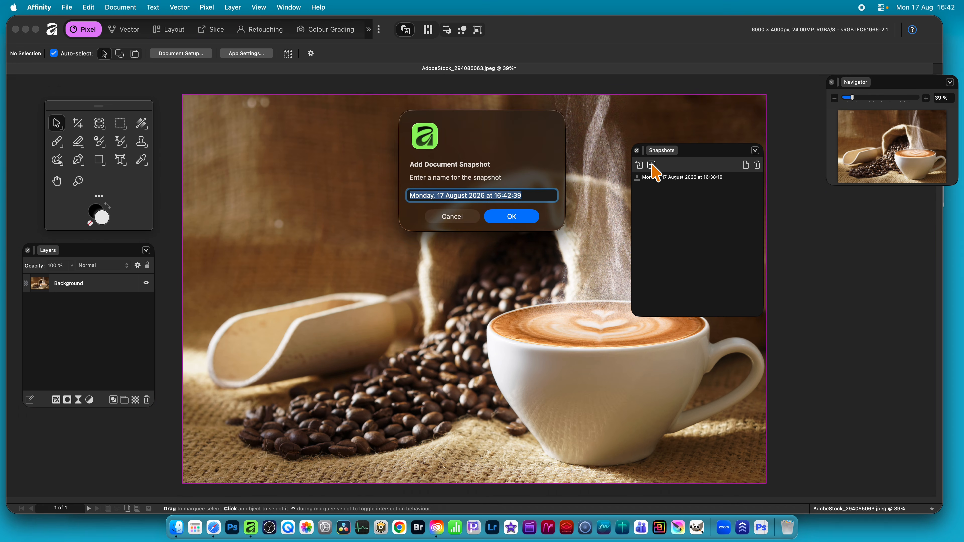
pyautogui.write('Original')
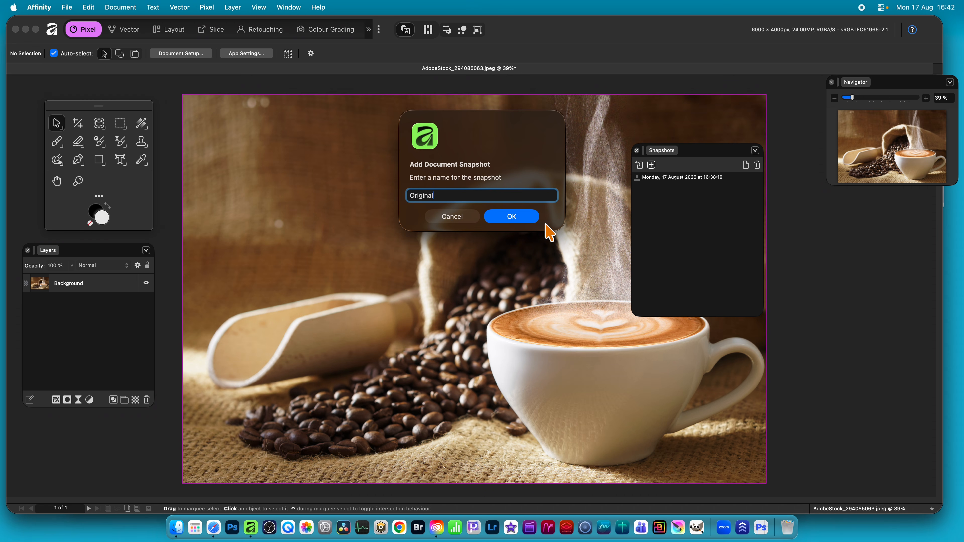
pyautogui.click(514, 216)
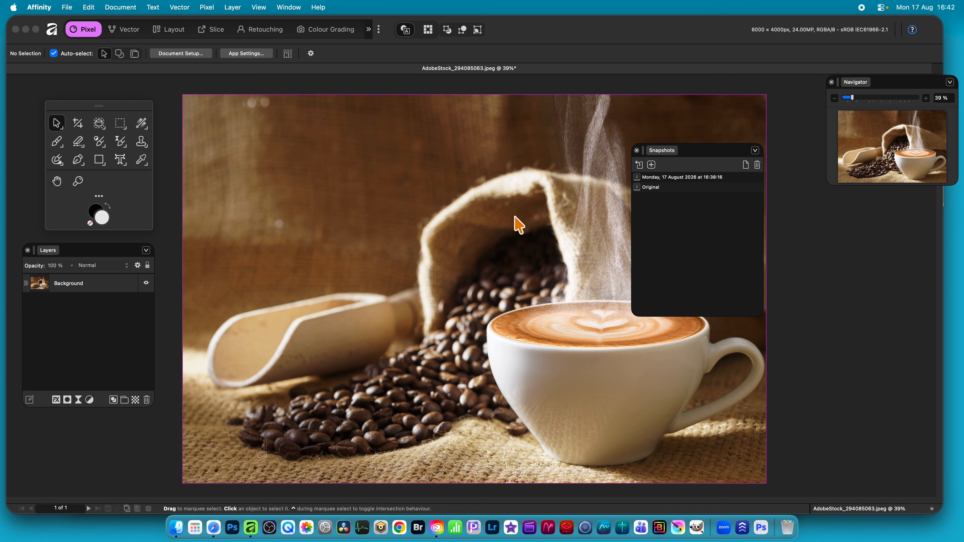
pyautogui.click(207, 7)
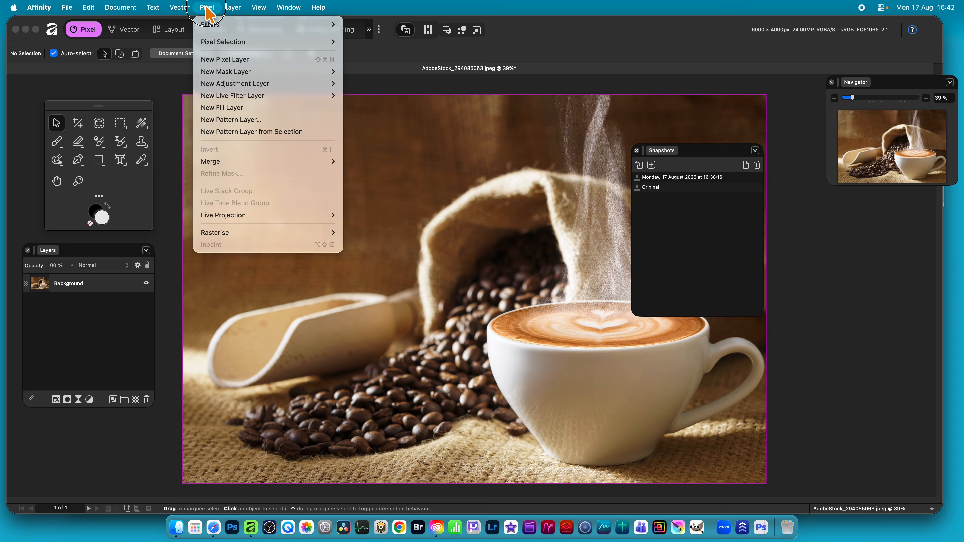
pyautogui.moveTo(210, 24)
pyautogui.moveTo(419, 41)
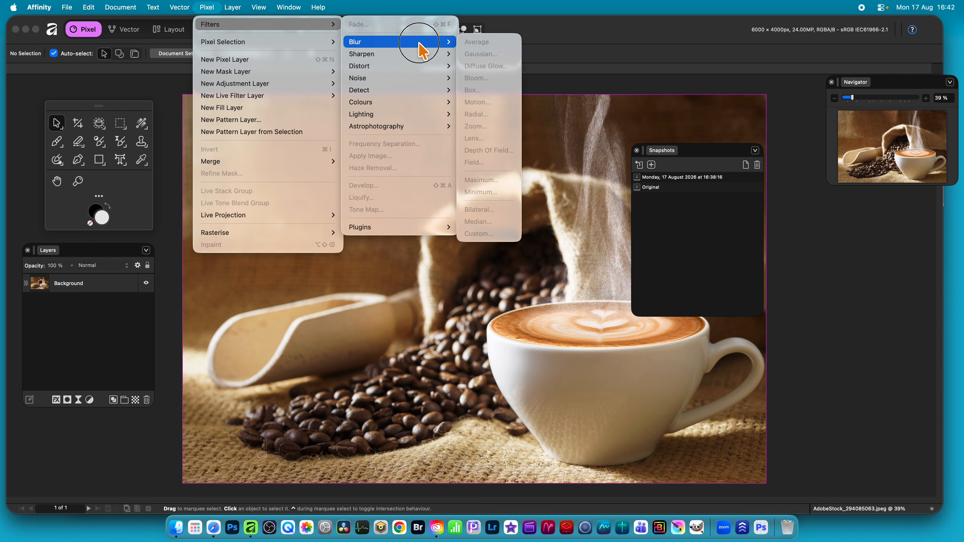
pyautogui.click(824, 192)
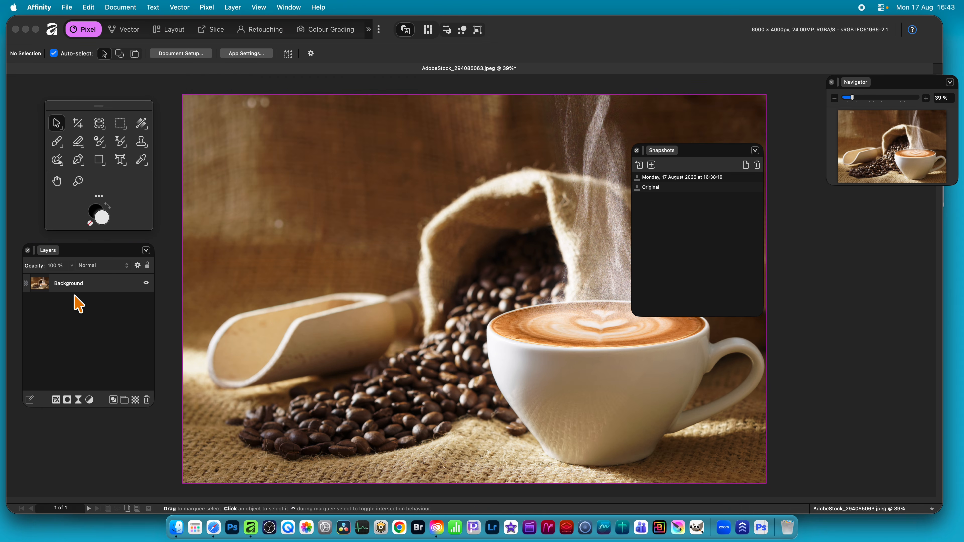
# Step: Apply a Gaussian Blur filter with a 28.4 px radius to the Background layer
pyautogui.click(78, 287)
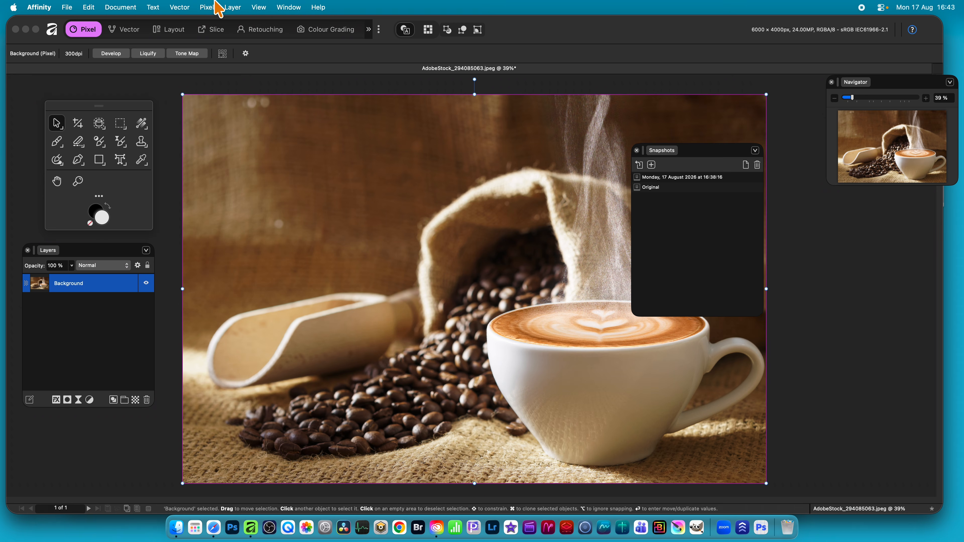
pyautogui.click(208, 8)
pyautogui.moveTo(215, 25)
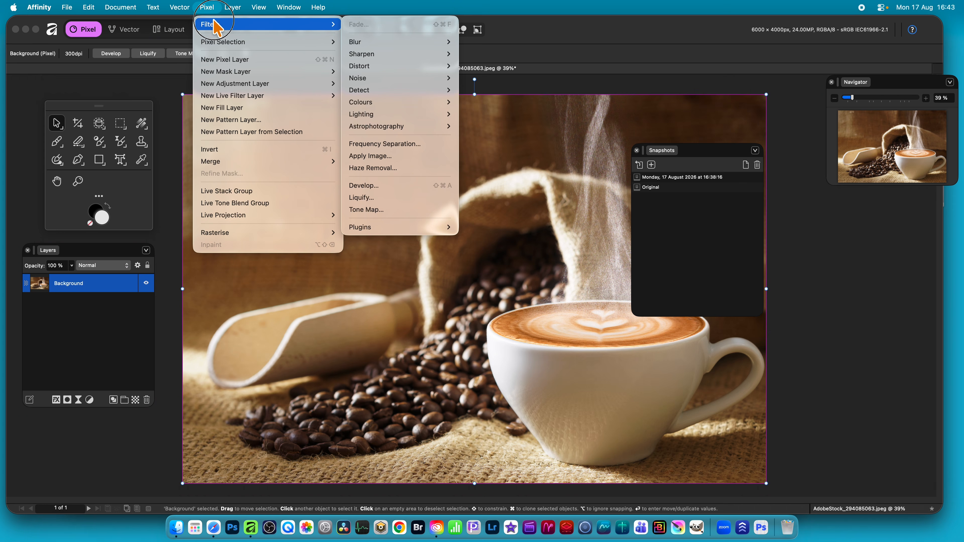
pyautogui.moveTo(365, 42)
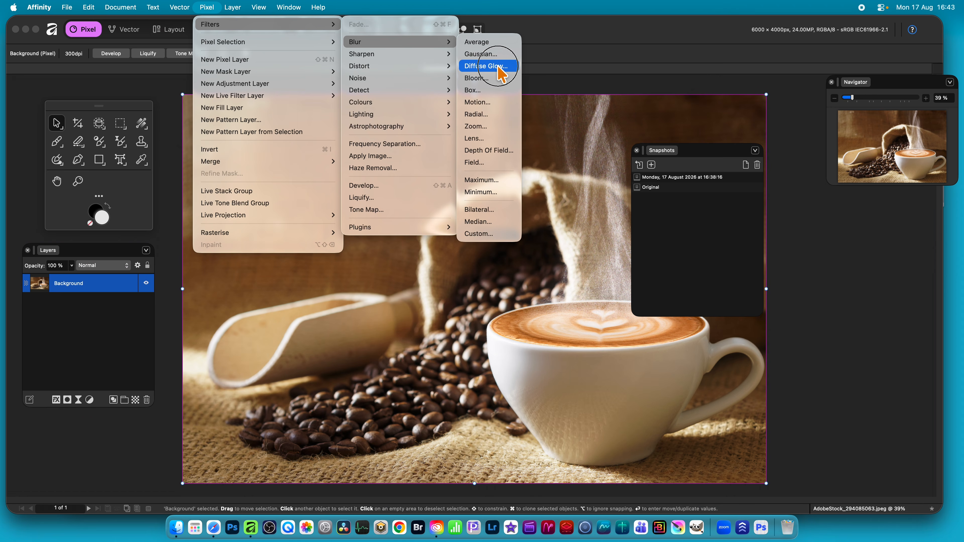
pyautogui.click(493, 54)
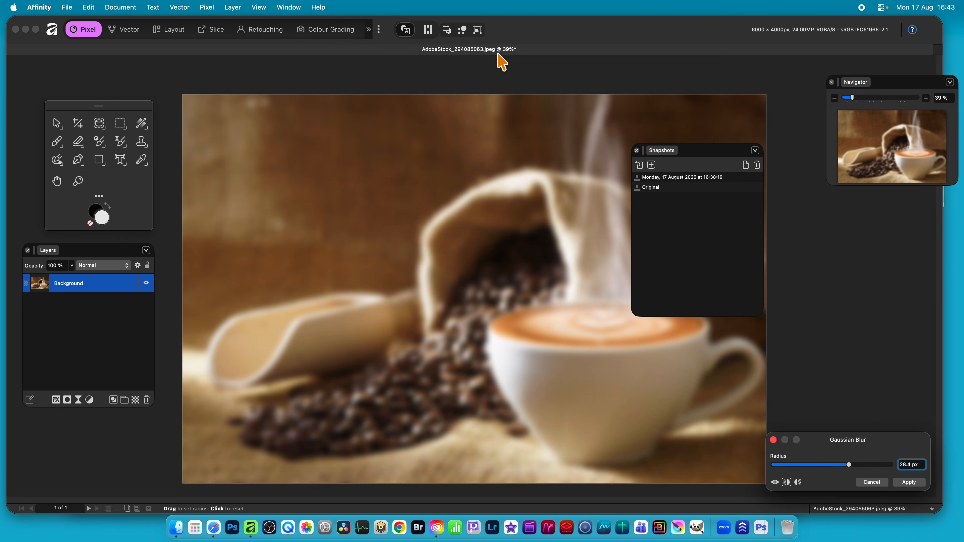
pyautogui.moveTo(844, 444); pyautogui.dragTo(608, 356)
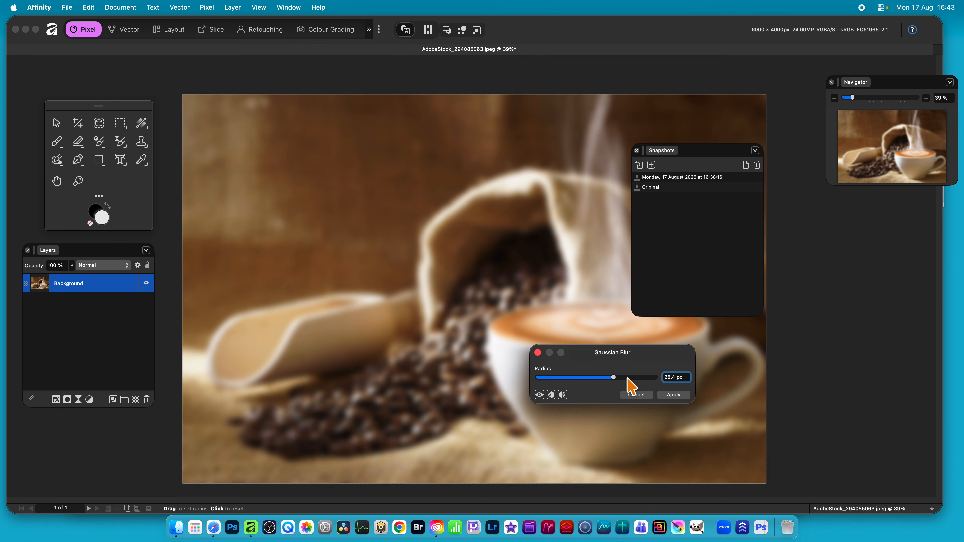
pyautogui.click(678, 396)
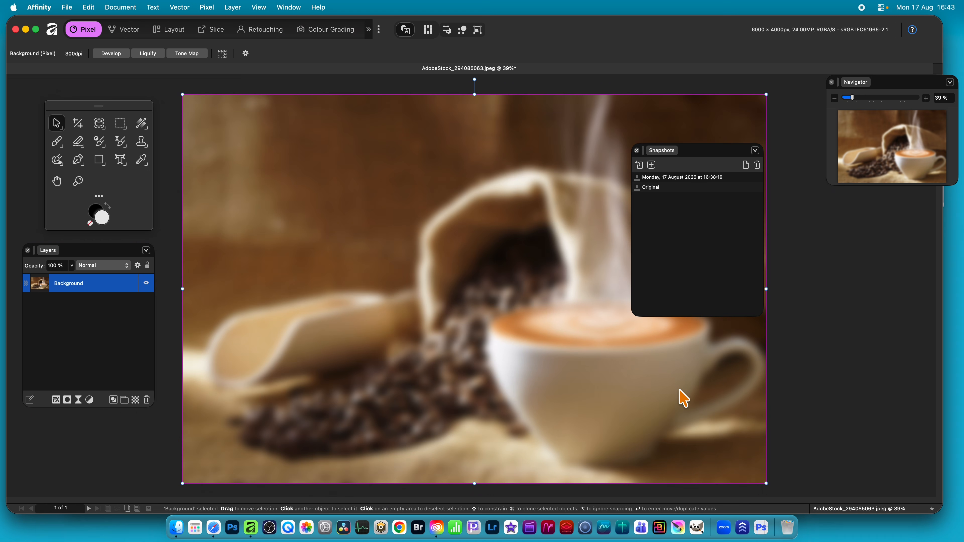
# Step: Save a document snapshot of the blurred photo named "Blur"
pyautogui.click(651, 165)
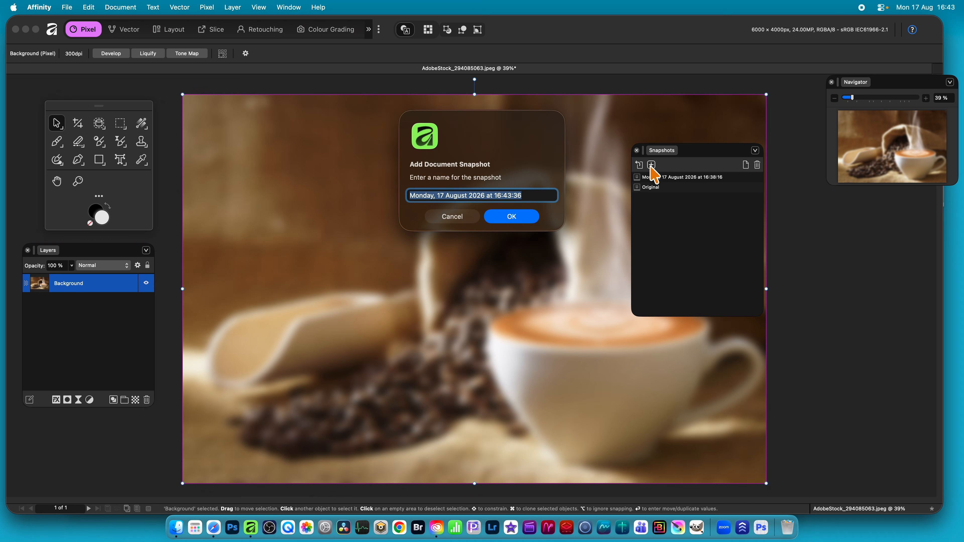
pyautogui.write('Blur')
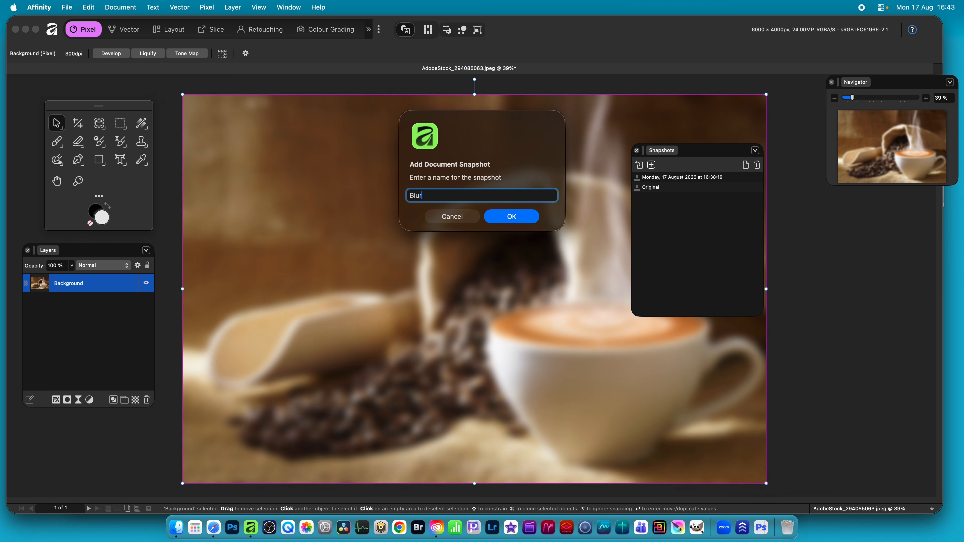
pyautogui.click(512, 216)
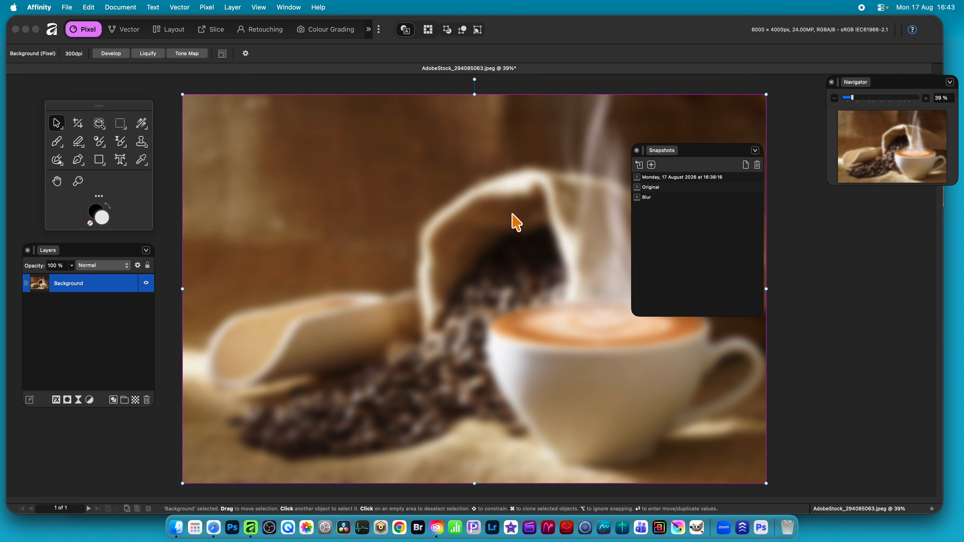
# Step: Restore the document to the Original snapshot and create a new layer above the Background from the Blur snapshot
pyautogui.click(671, 187)
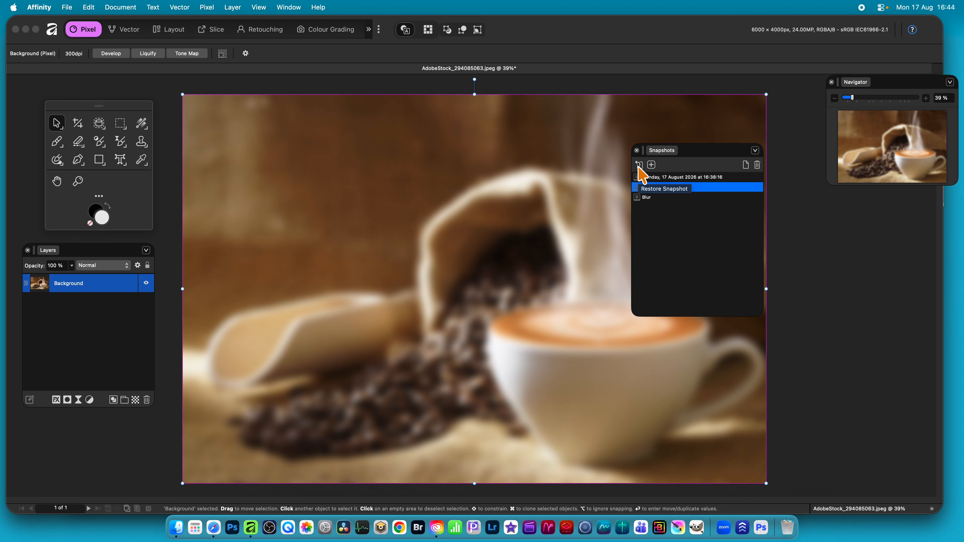
pyautogui.click(639, 167)
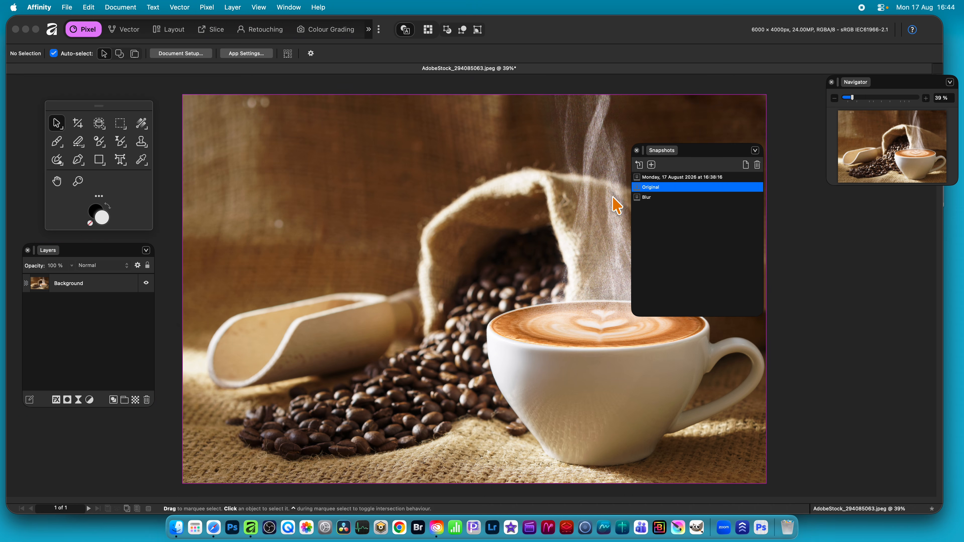
pyautogui.click(232, 7)
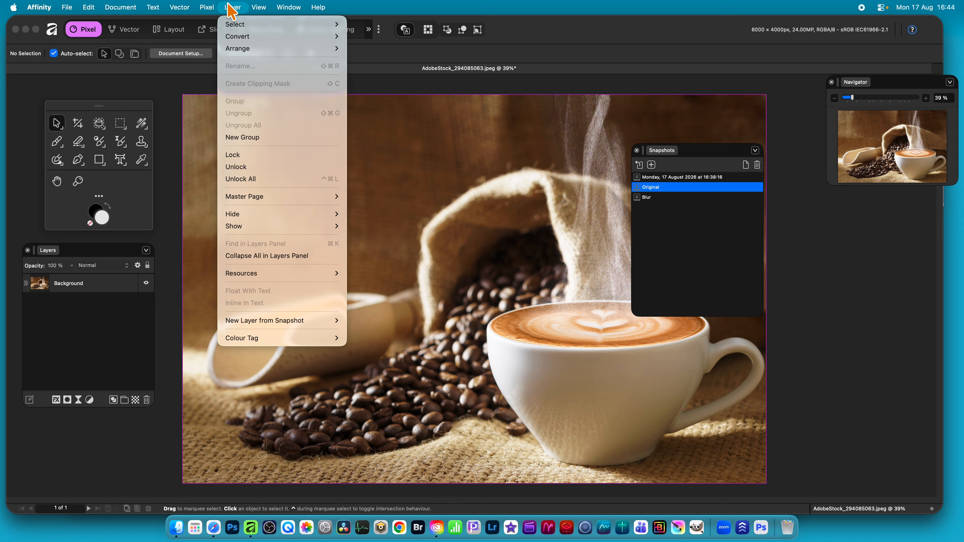
pyautogui.moveTo(275, 324)
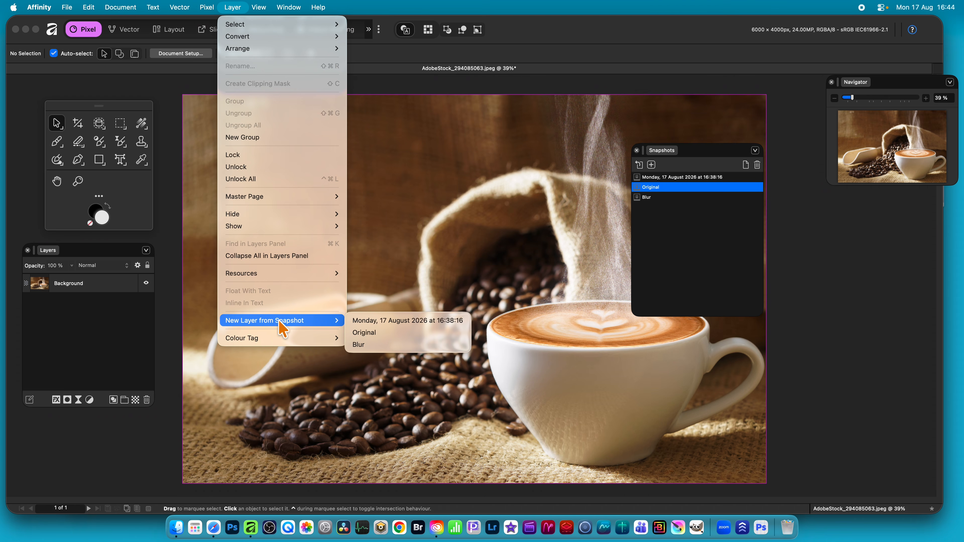
pyautogui.click(382, 345)
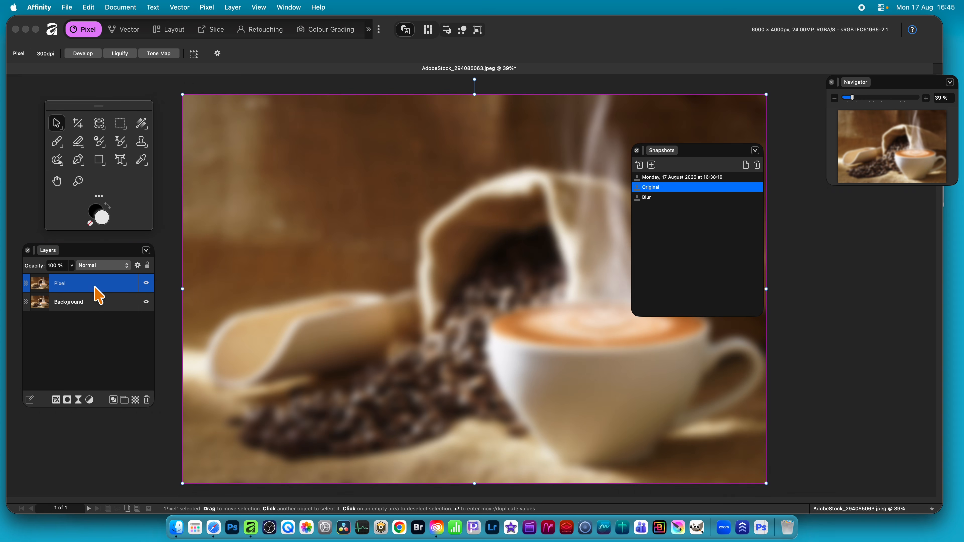
# Step: Add a second layer from the Blur snapshot on top of the layer stack
pyautogui.click(654, 197)
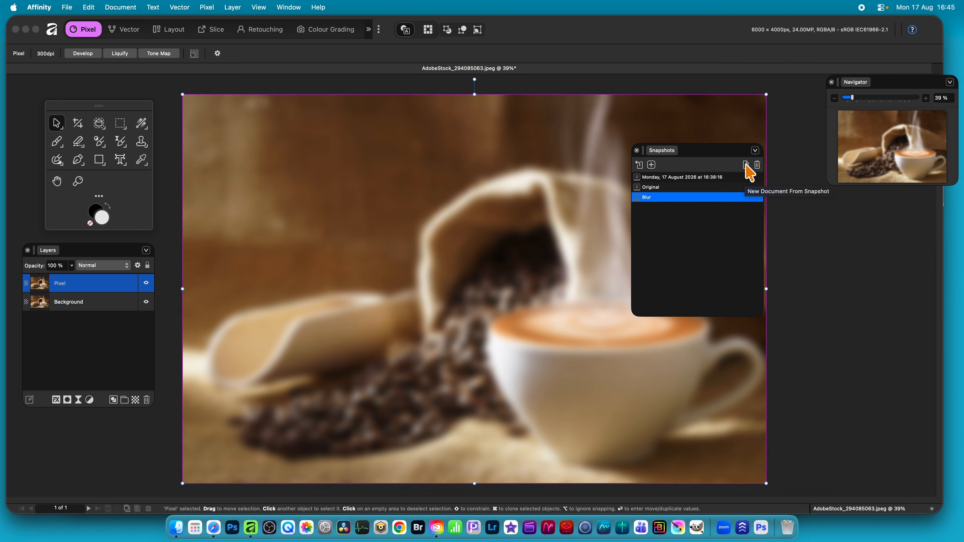
pyautogui.click(232, 6)
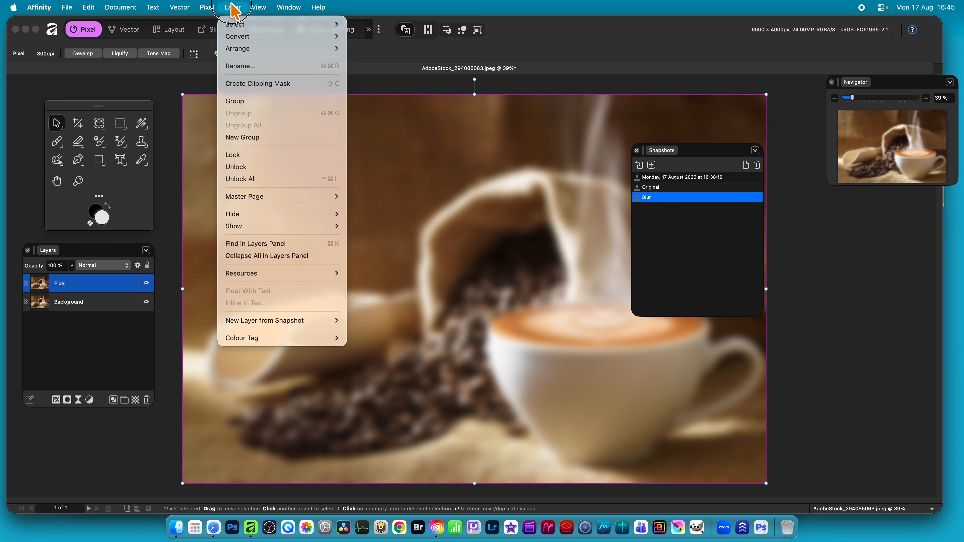
pyautogui.moveTo(285, 329)
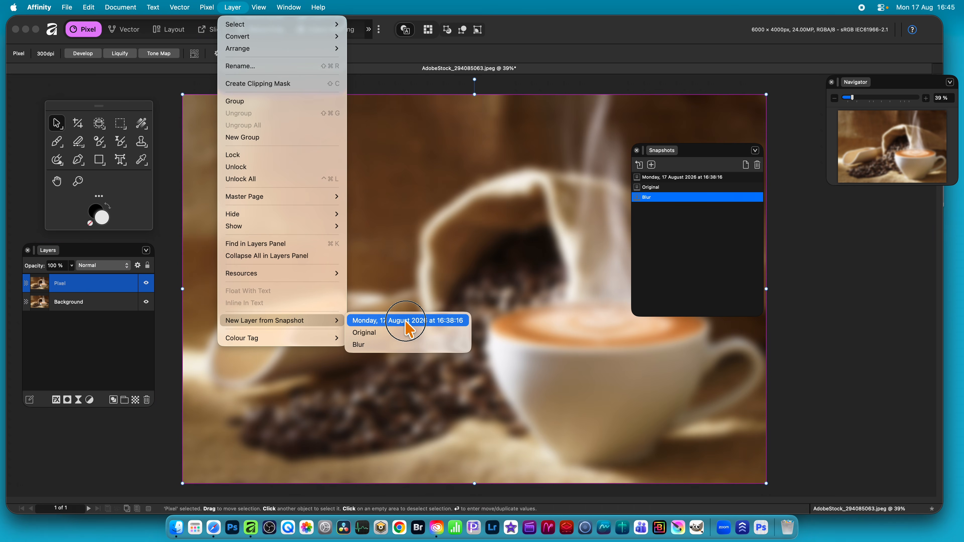
pyautogui.click(387, 344)
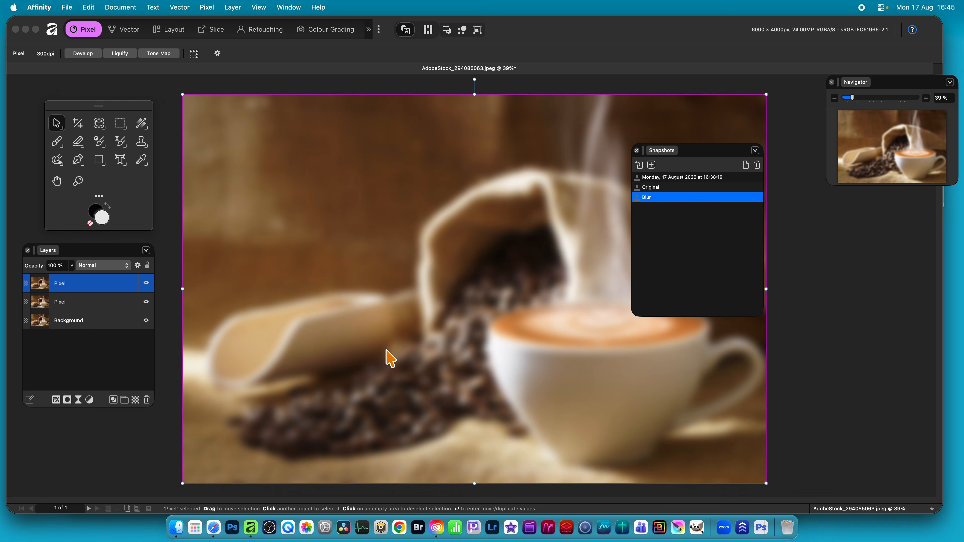
# Step: Apply a Twirl distortion to the top blurred layer, centred on the coffee in the cup, with a 1024 px radius
pyautogui.click(207, 7)
pyautogui.moveTo(224, 24)
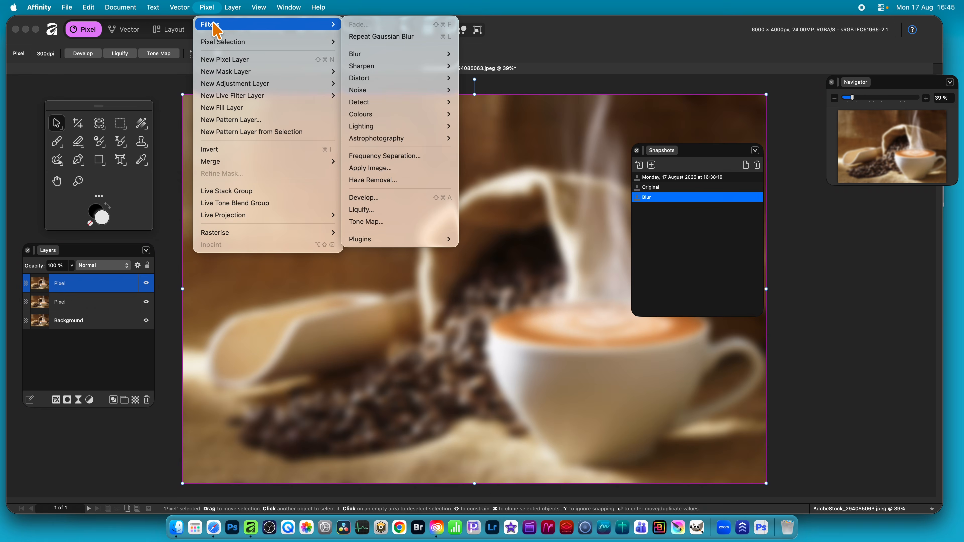
pyautogui.moveTo(429, 78)
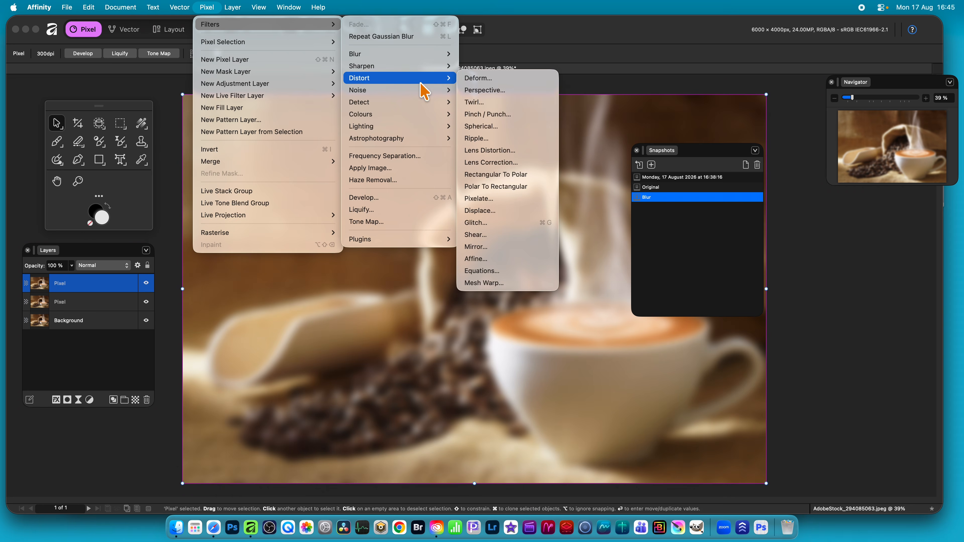
pyautogui.click(507, 102)
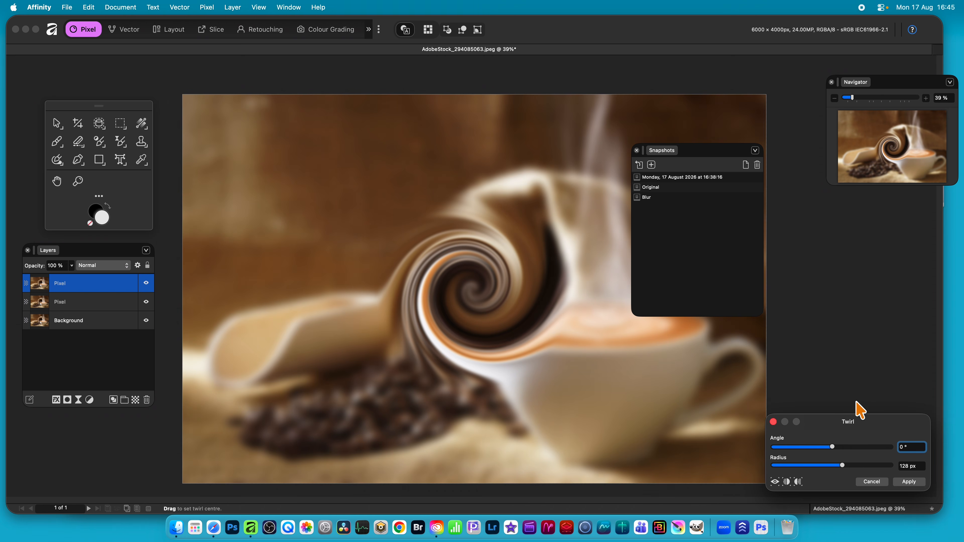
pyautogui.moveTo(487, 315); pyautogui.dragTo(599, 317)
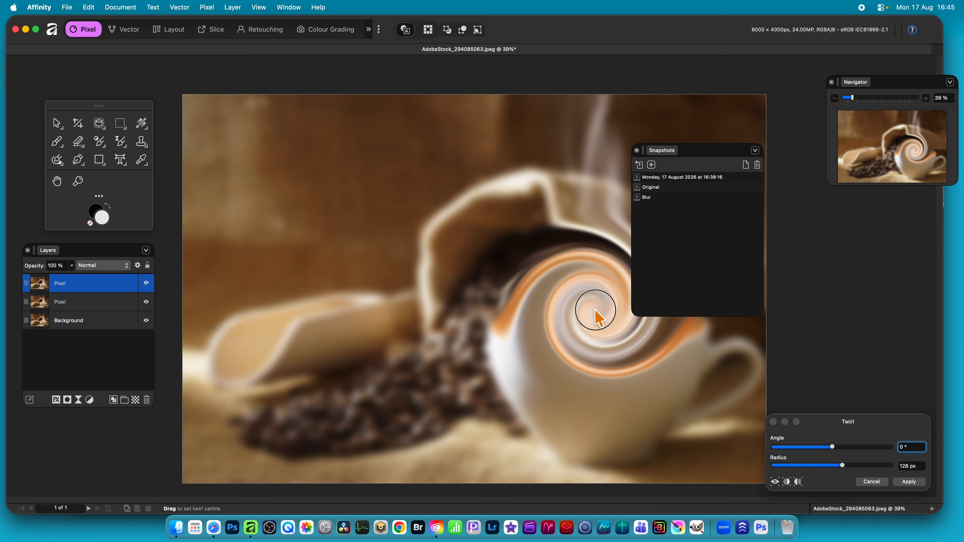
pyautogui.moveTo(845, 461); pyautogui.dragTo(895, 463)
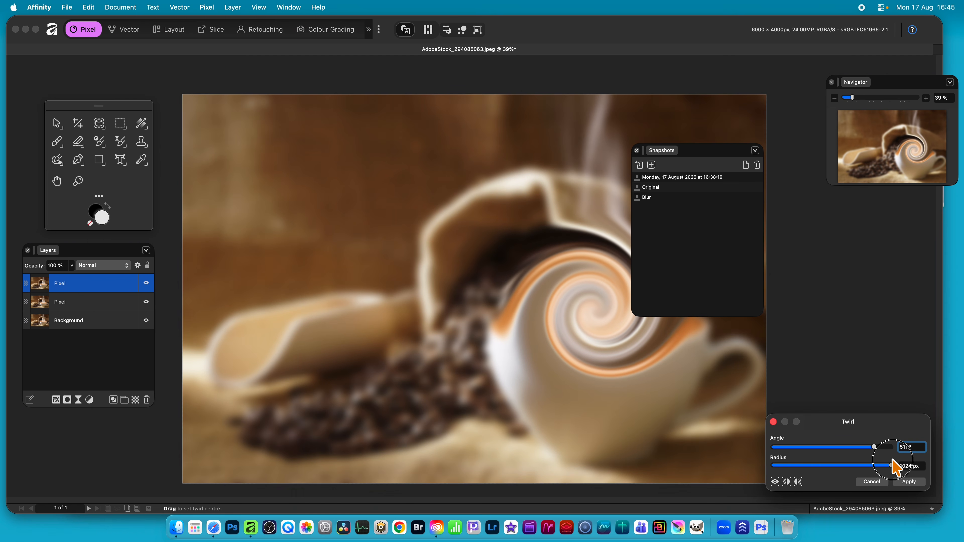
pyautogui.click(909, 483)
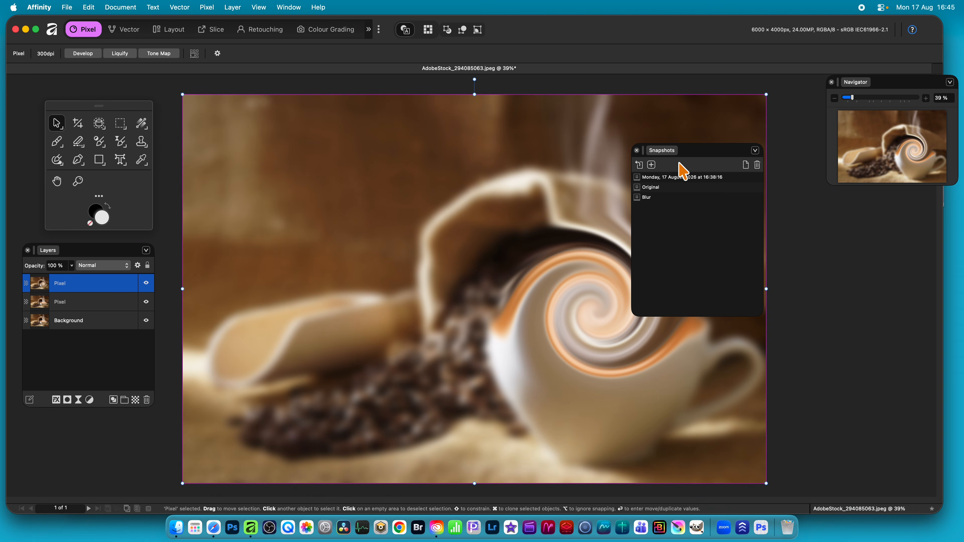
# Step: Save a document snapshot of the twirled image named "Twirl blur"
pyautogui.click(651, 165)
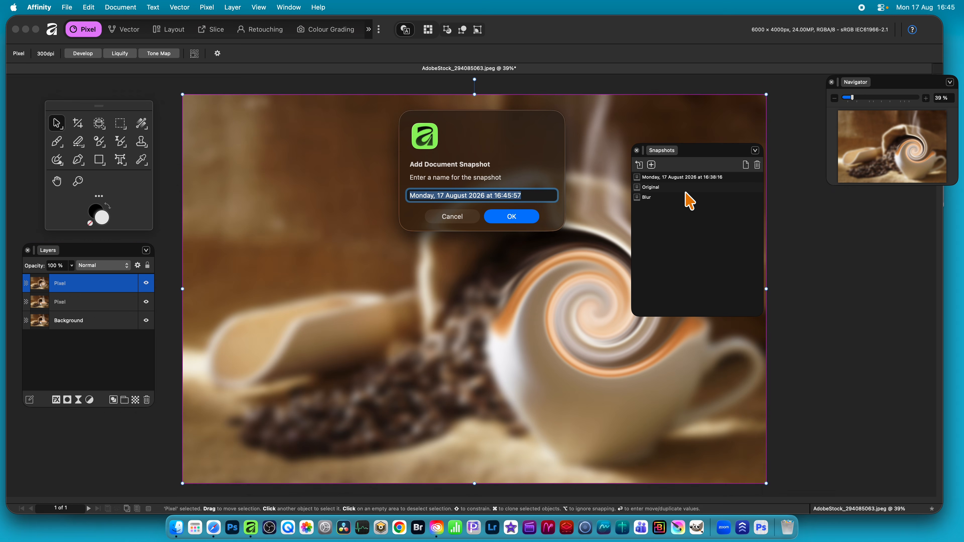
pyautogui.write('Twirl blur')
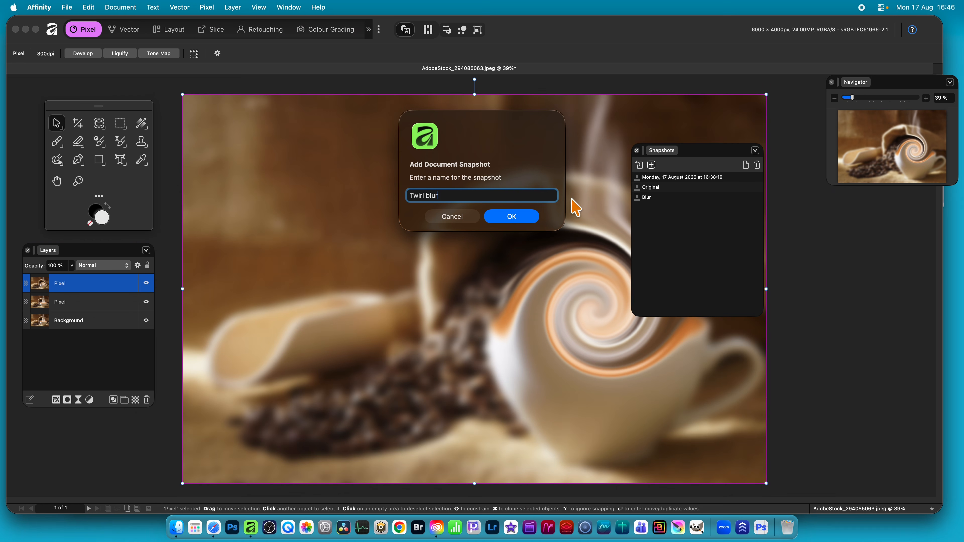
pyautogui.click(512, 216)
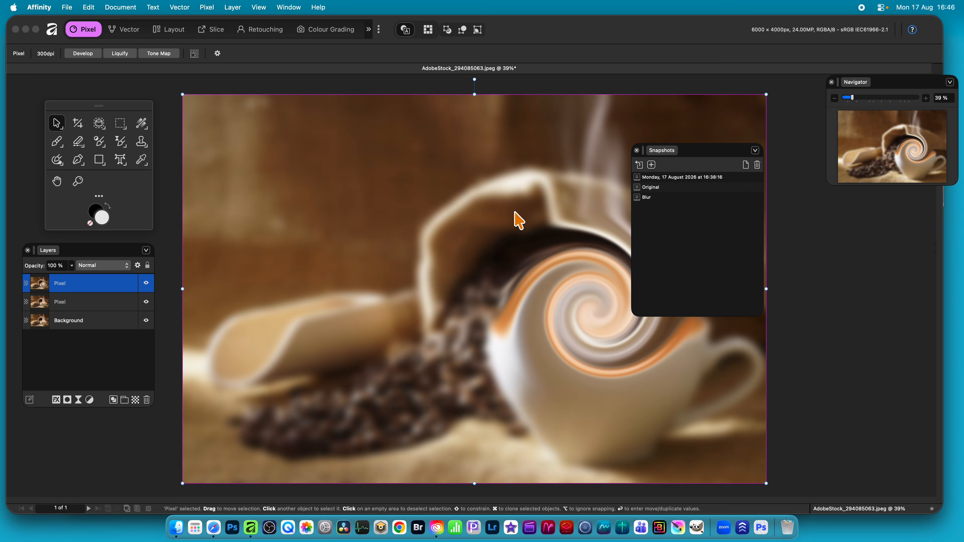
# Step: Restore the document to the Original snapshot
pyautogui.press('Tab')
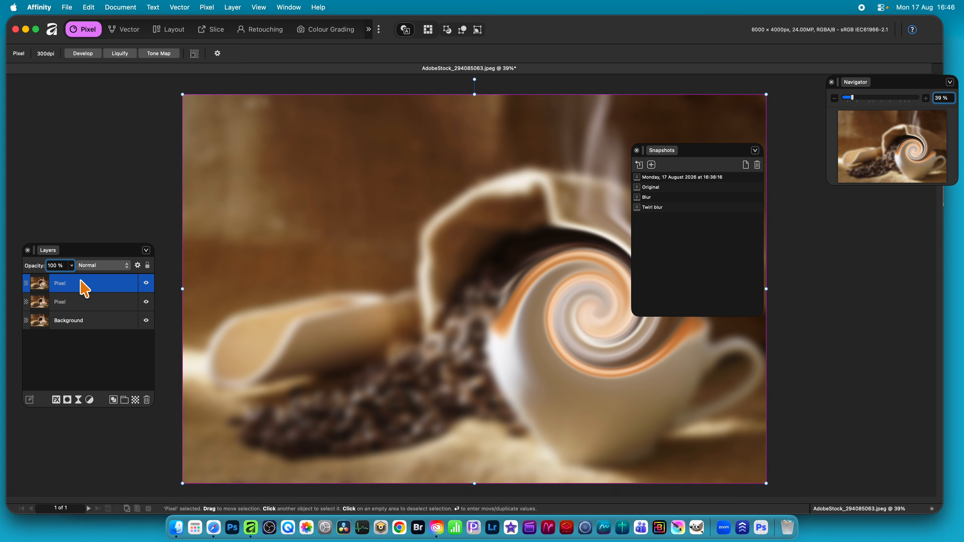
pyautogui.click(664, 197)
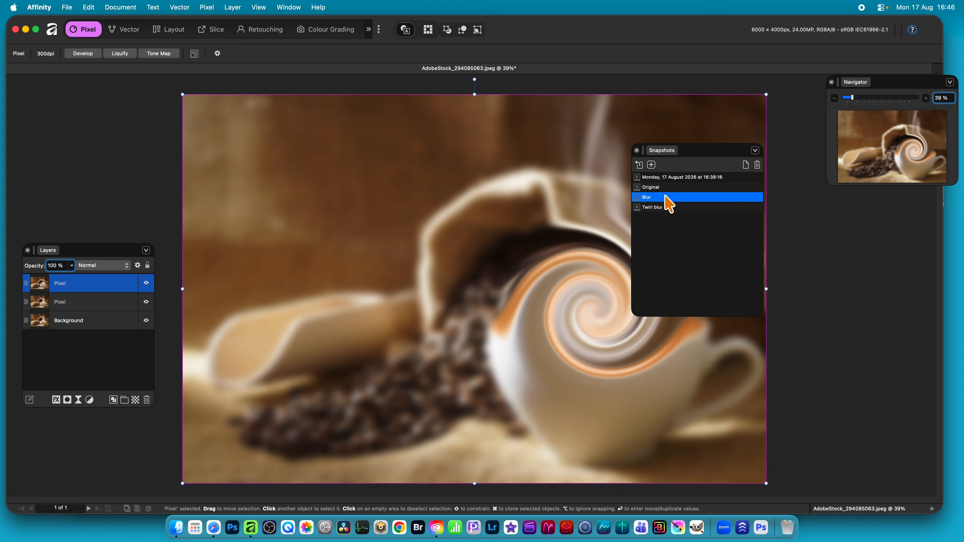
pyautogui.click(660, 187)
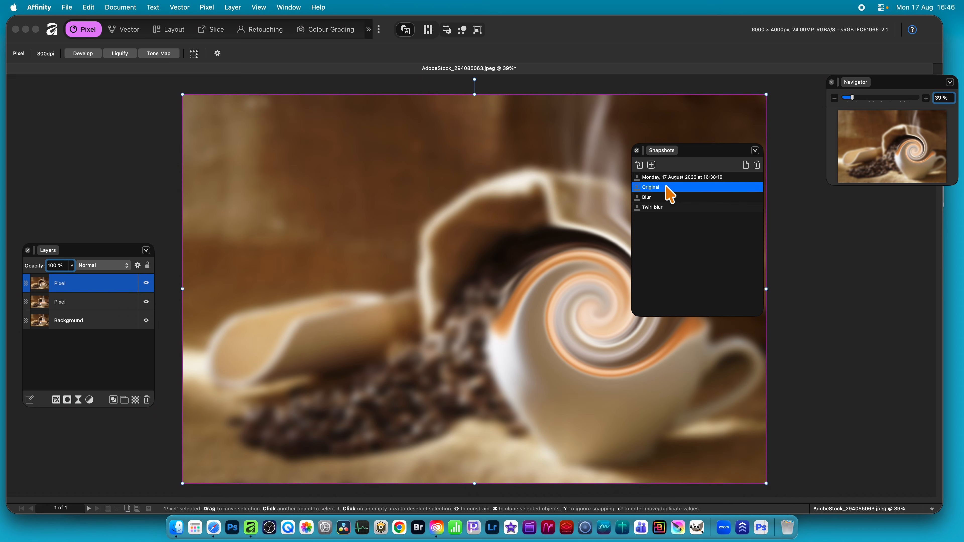
pyautogui.click(639, 164)
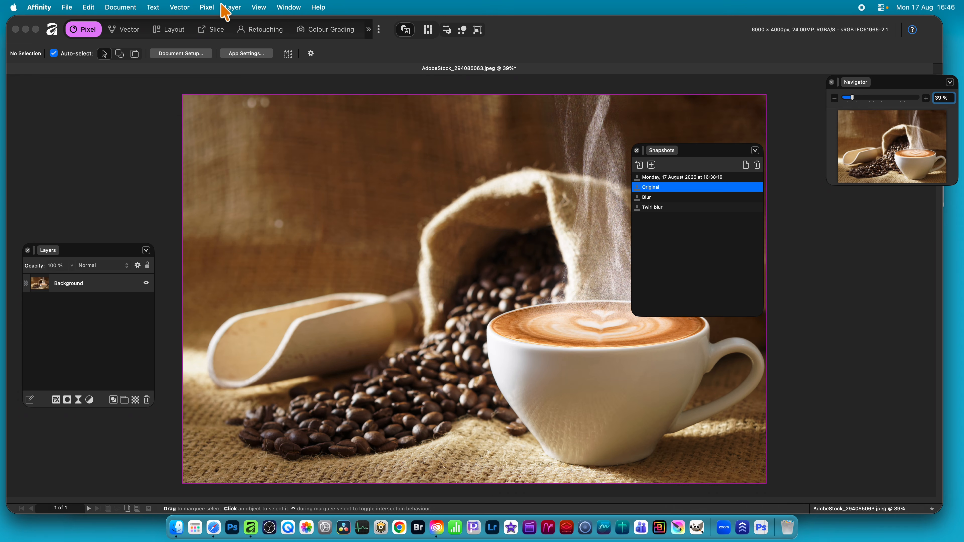
# Step: Create a layer from the Blur snapshot above the Background, and another from the Twirl blur snapshot on top of it
pyautogui.click(232, 8)
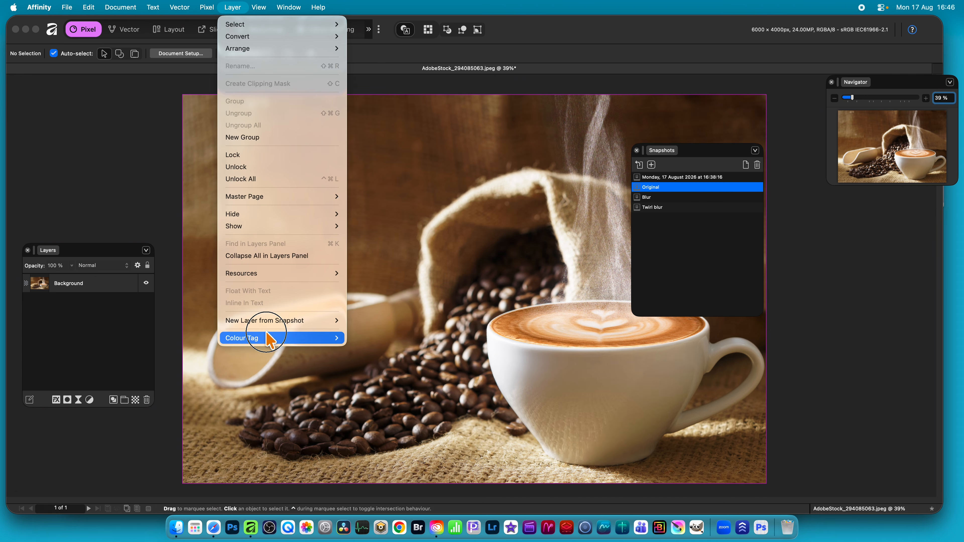
pyautogui.moveTo(283, 321)
pyautogui.click(402, 345)
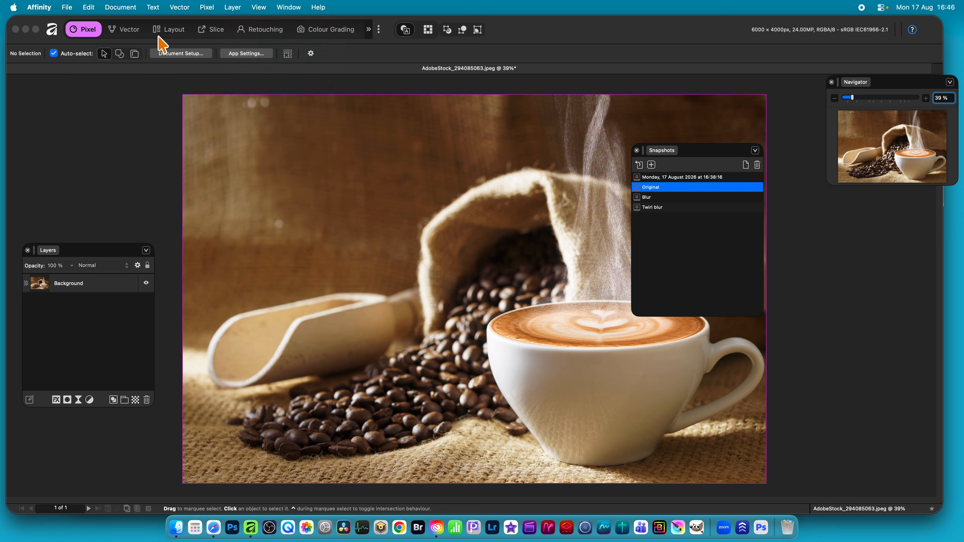
pyautogui.click(233, 7)
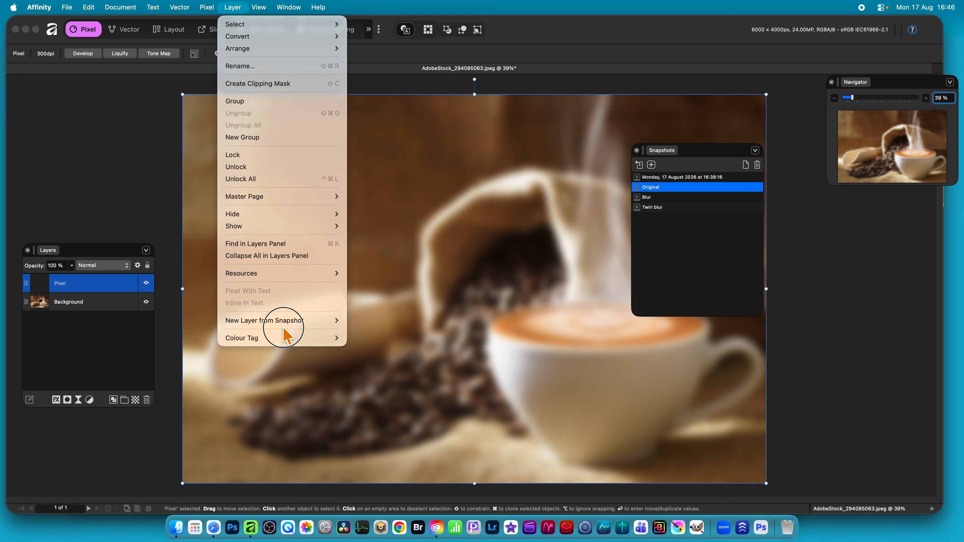
pyautogui.moveTo(285, 320)
pyautogui.click(391, 357)
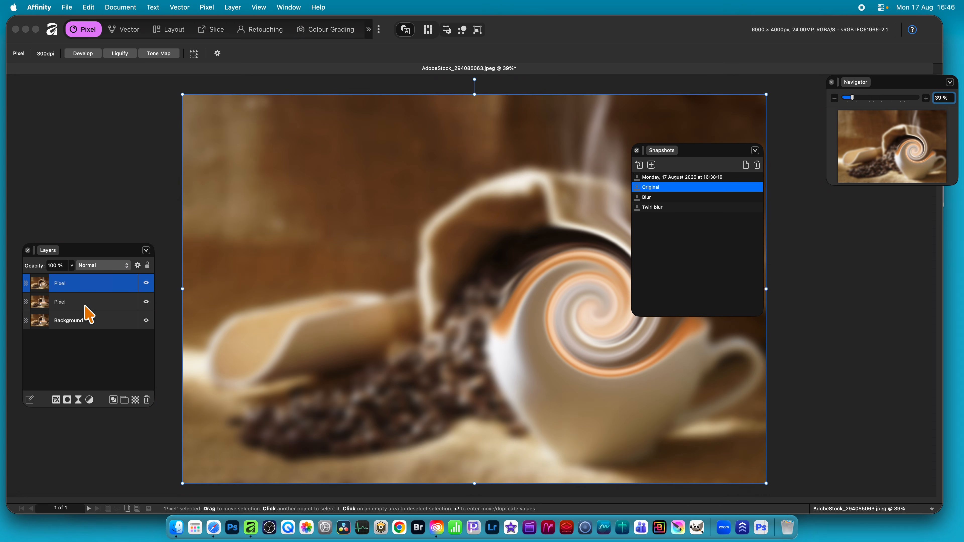
# Step: Set the top twirled layer's blend mode to Colour Burn and the blurred layer beneath it to Pin Light
pyautogui.click(93, 267)
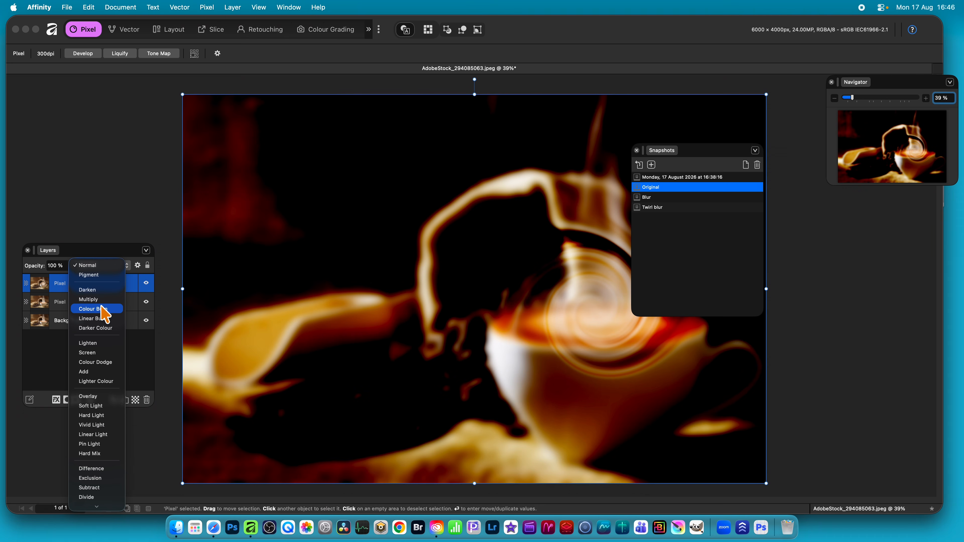
pyautogui.click(101, 308)
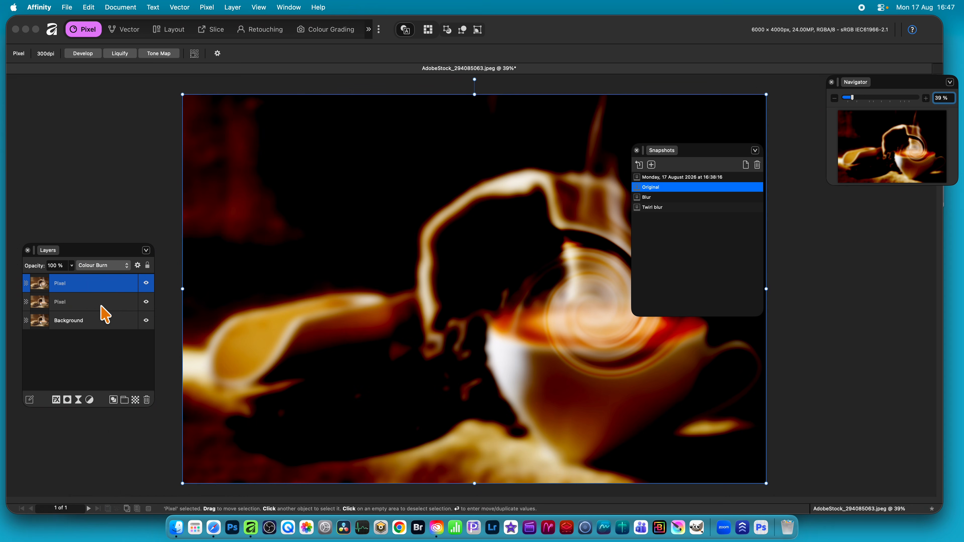
pyautogui.click(101, 305)
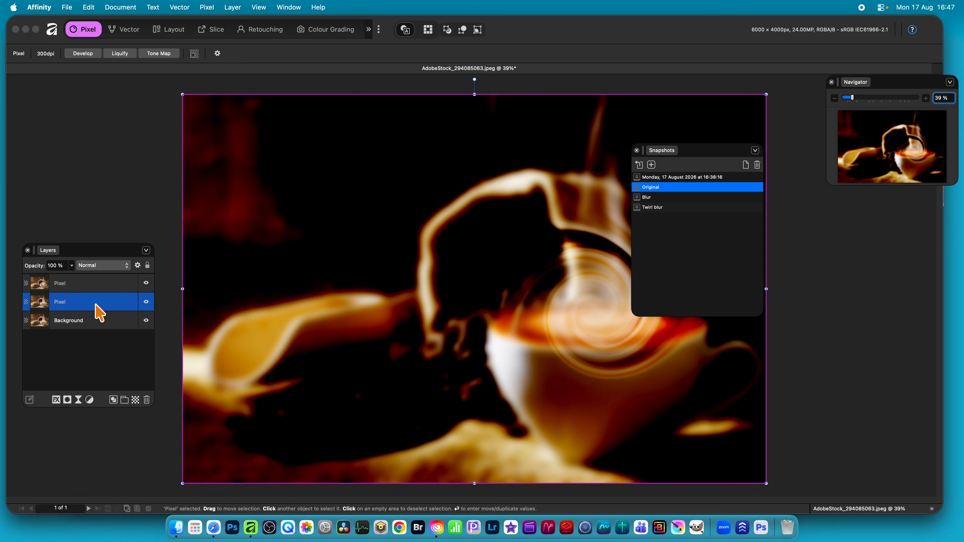
pyautogui.click(100, 265)
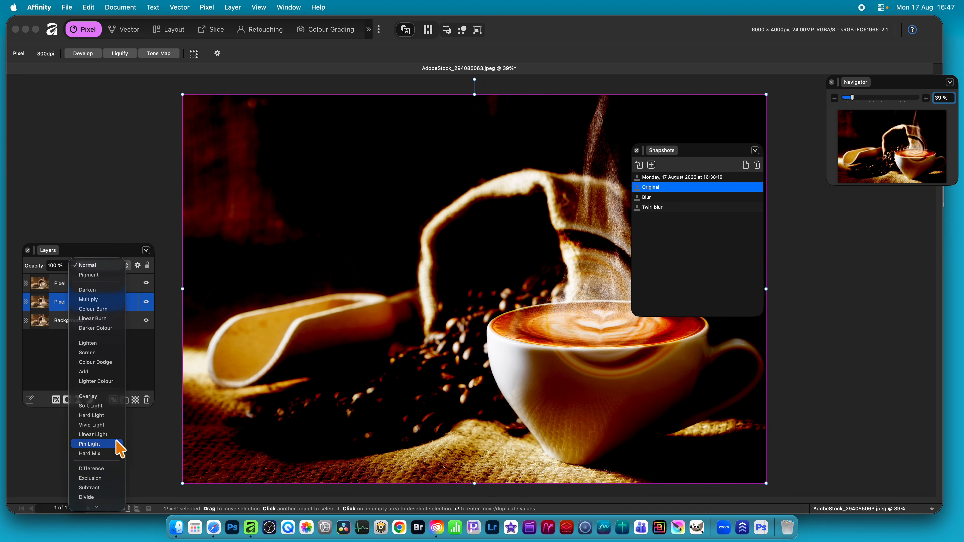
pyautogui.click(117, 444)
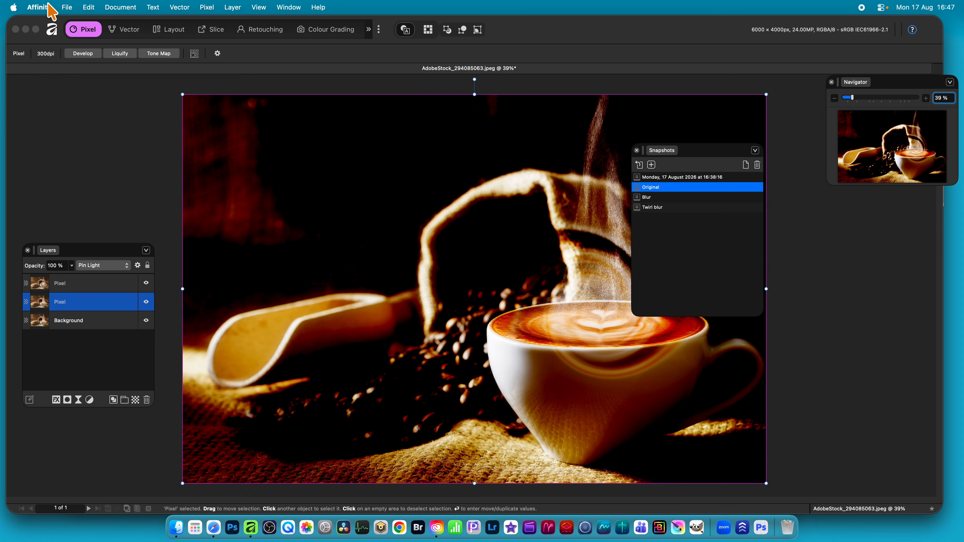
# Step: Enable Save History with Document and accept the history-sharing warning
pyautogui.click(68, 8)
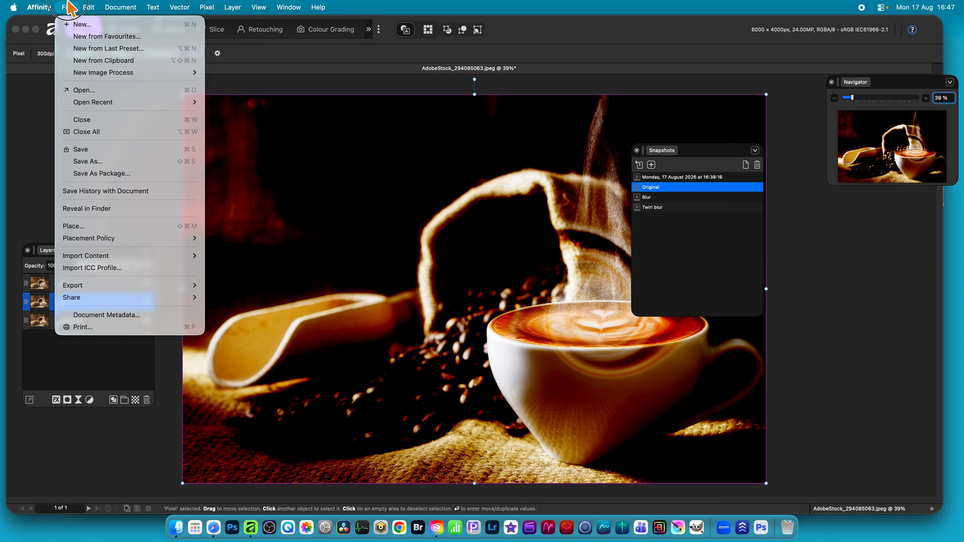
pyautogui.click(106, 191)
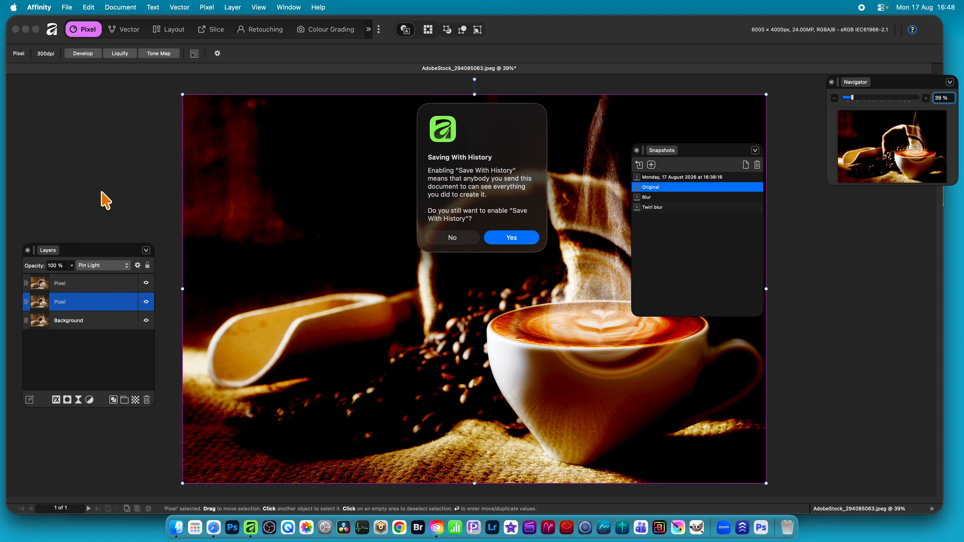
pyautogui.click(67, 7)
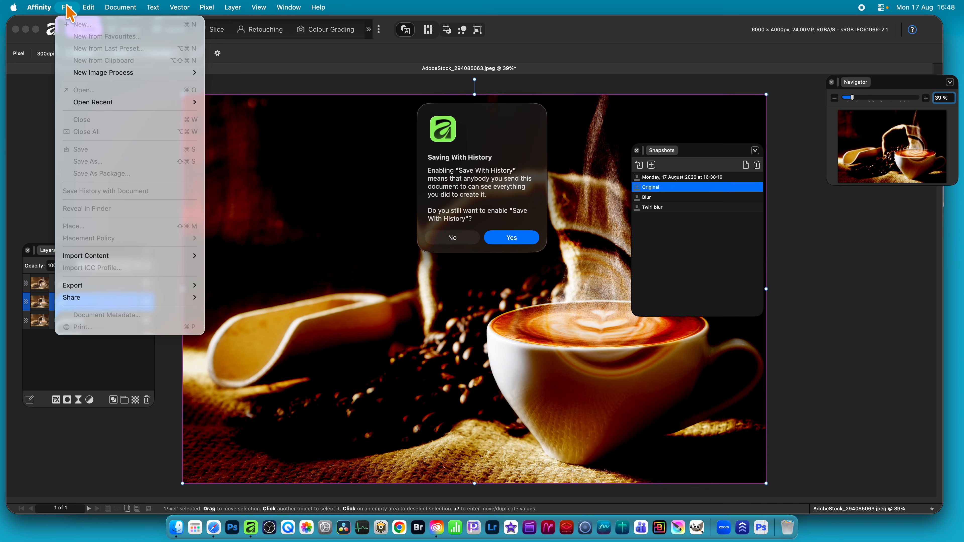
pyautogui.click(334, 195)
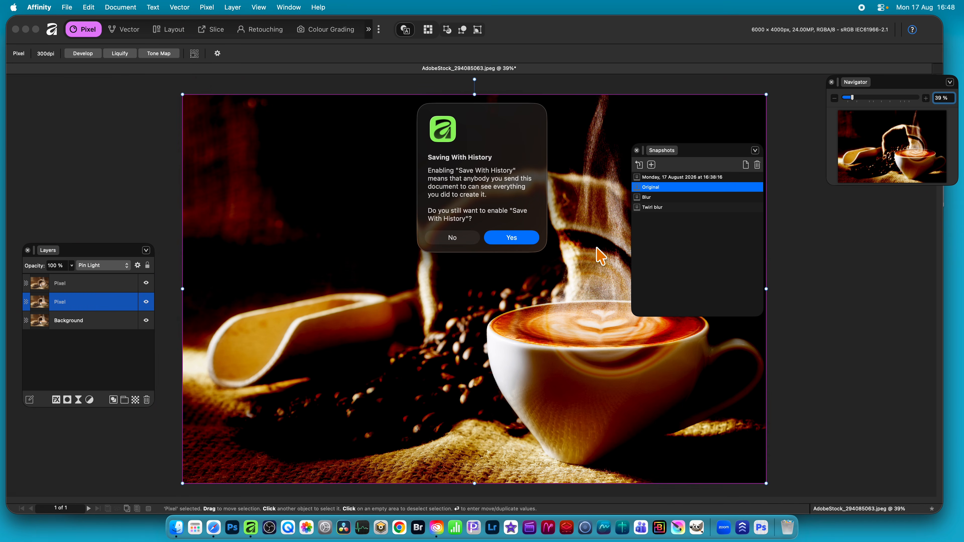
pyautogui.click(518, 236)
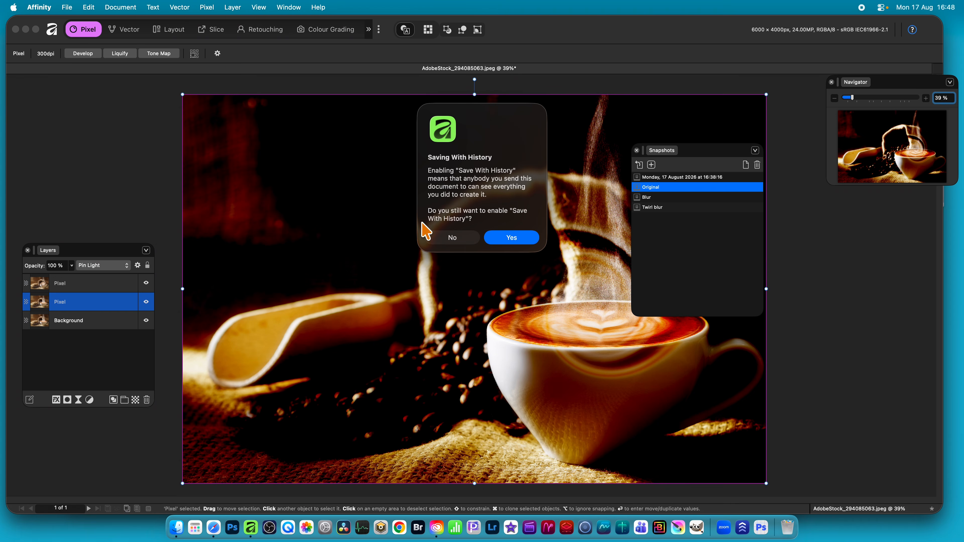
pyautogui.click(513, 238)
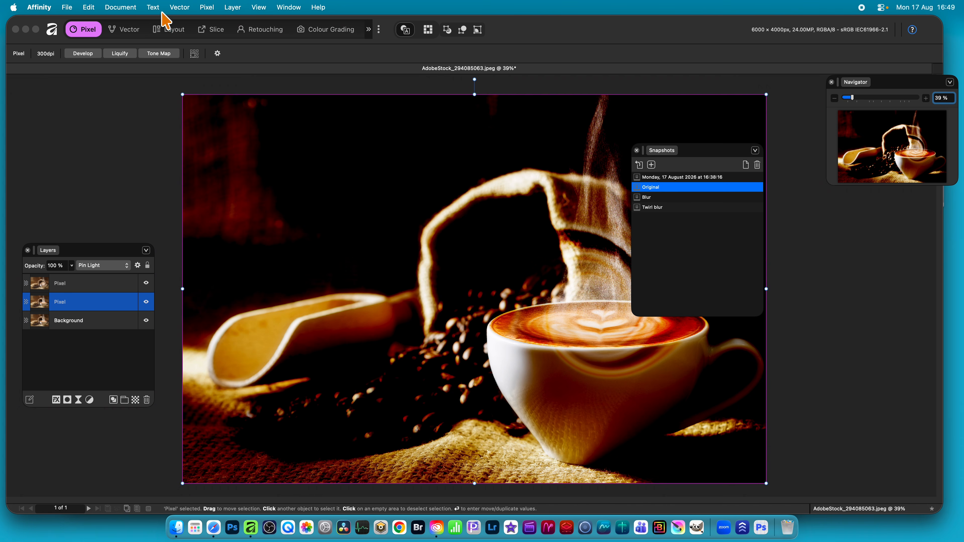
# Step: Save the document as "x" on the Desktop, replacing the existing file of that name
pyautogui.click(67, 7)
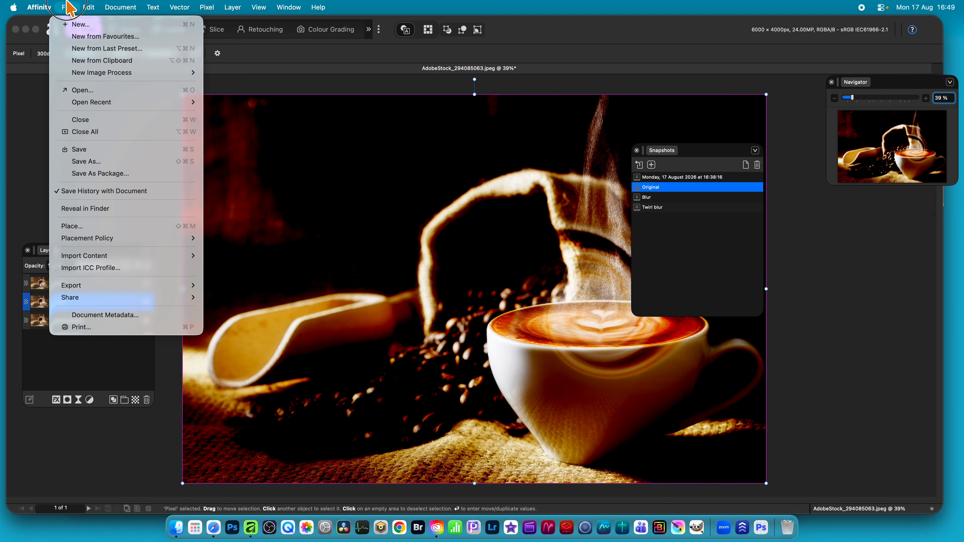
pyautogui.click(107, 166)
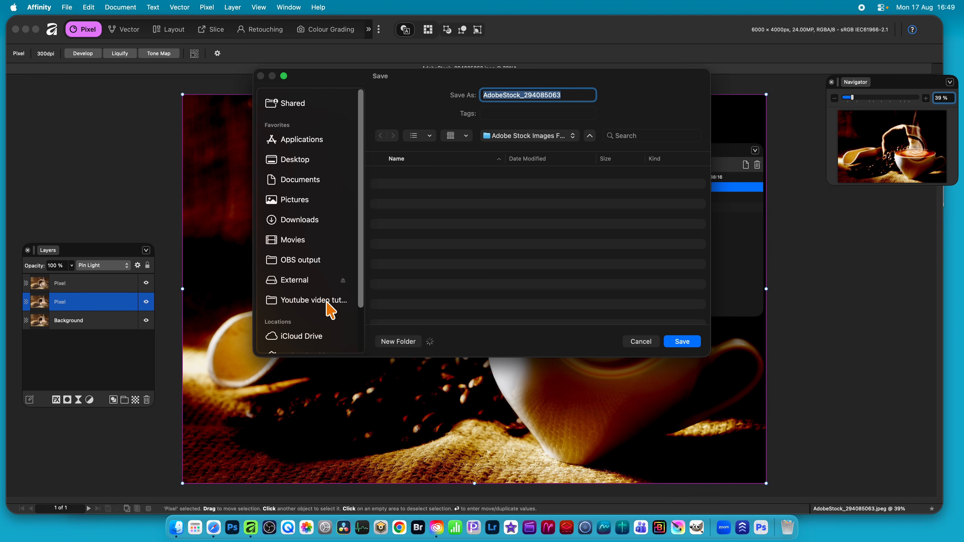
pyautogui.click(298, 160)
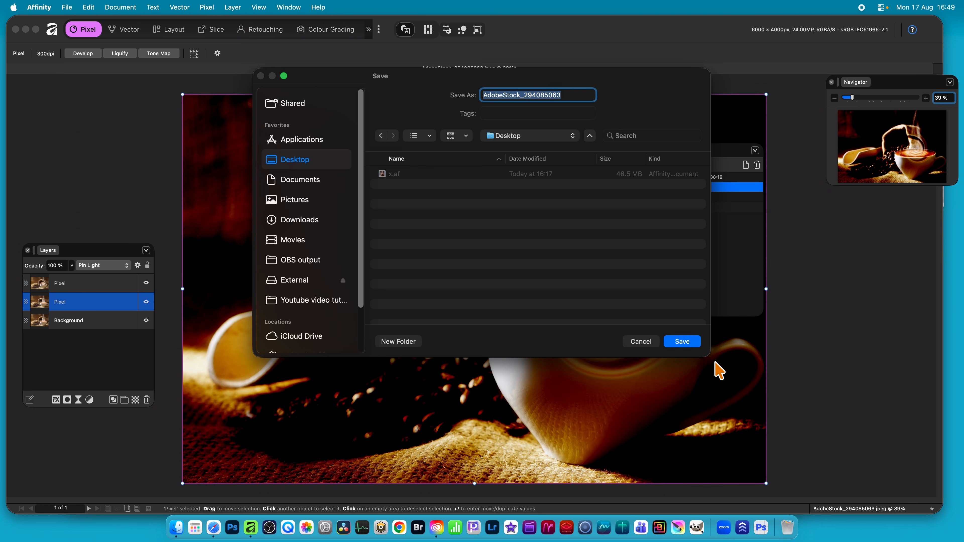
pyautogui.write('x')
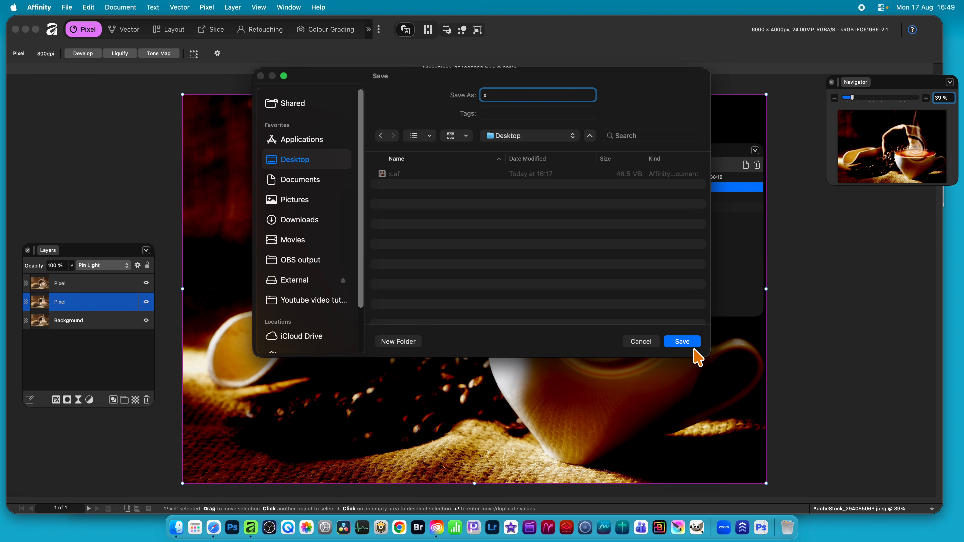
pyautogui.click(683, 343)
pyautogui.click(523, 270)
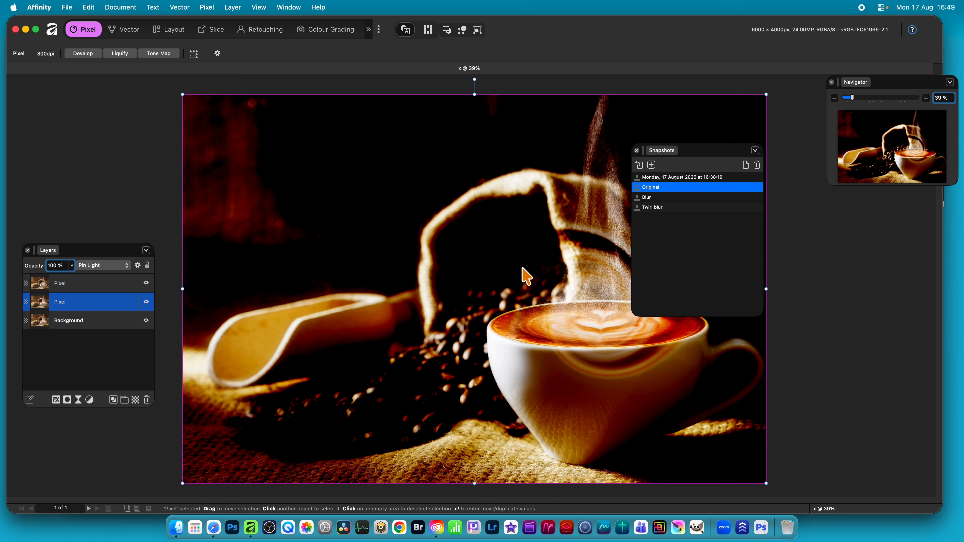
pyautogui.click(210, 7)
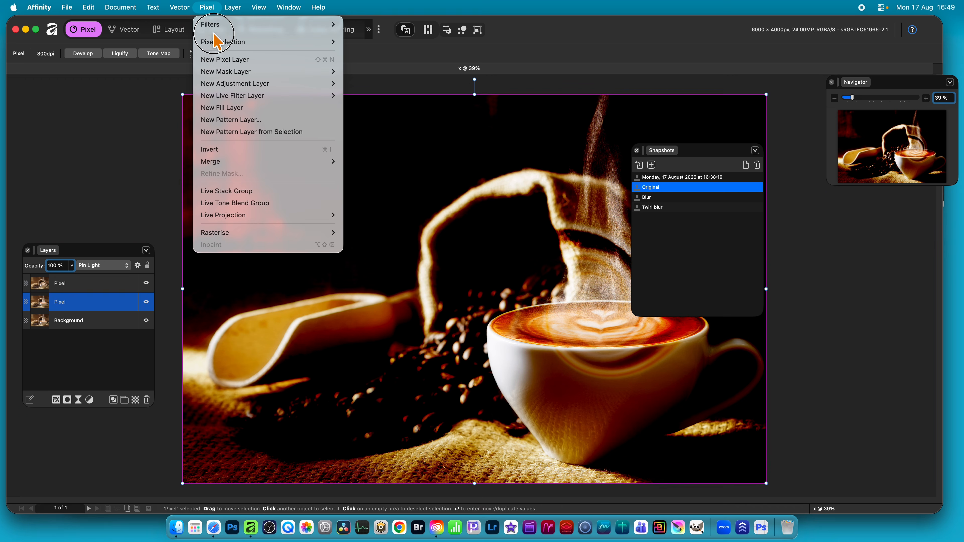
pyautogui.moveTo(224, 25)
pyautogui.moveTo(390, 107)
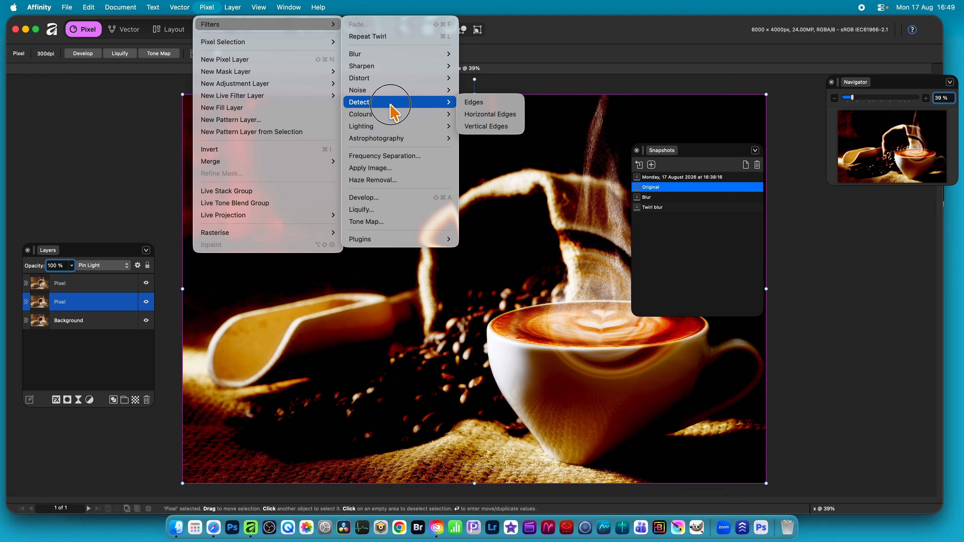
pyautogui.click(740, 194)
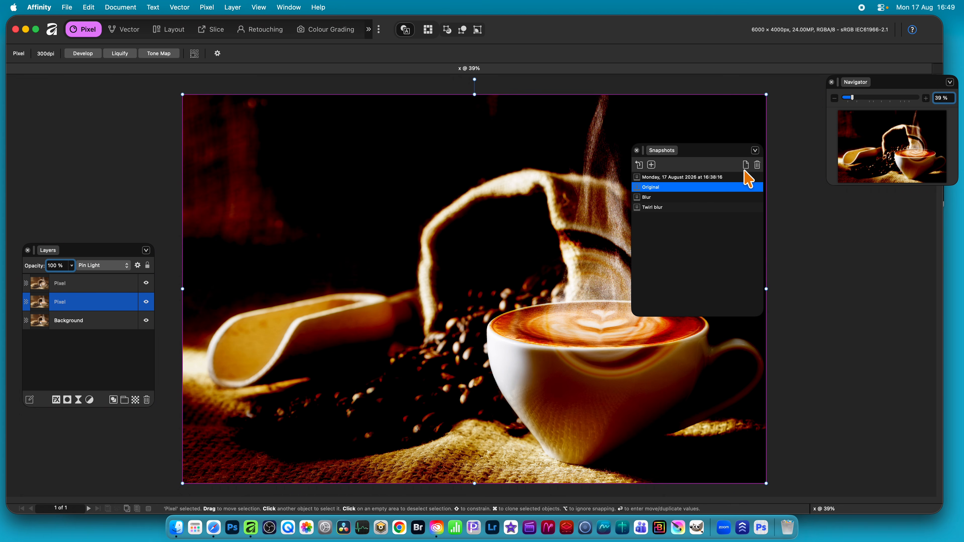
# Step: Create a new document from the Twirl blur snapshot and add a snapshot with the default name to it
pyautogui.click(659, 207)
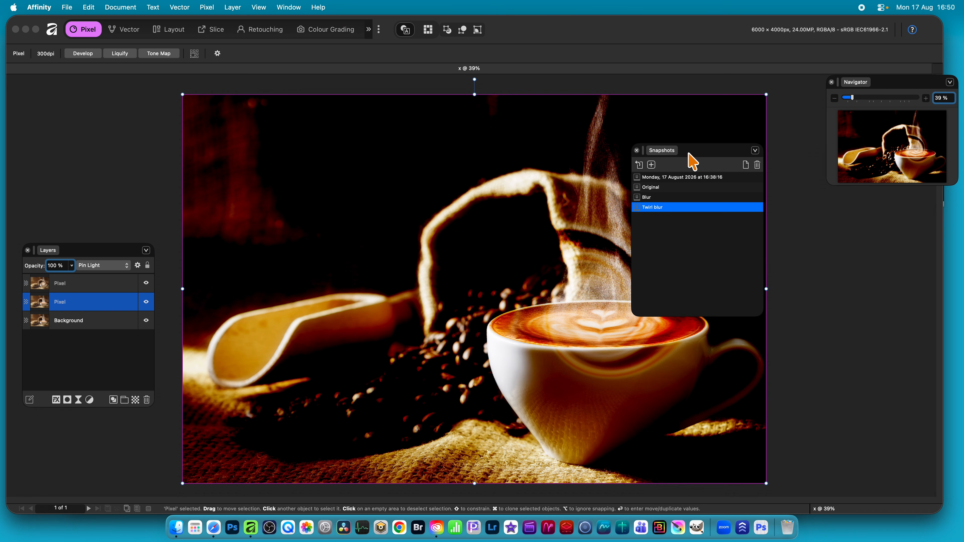
pyautogui.click(745, 166)
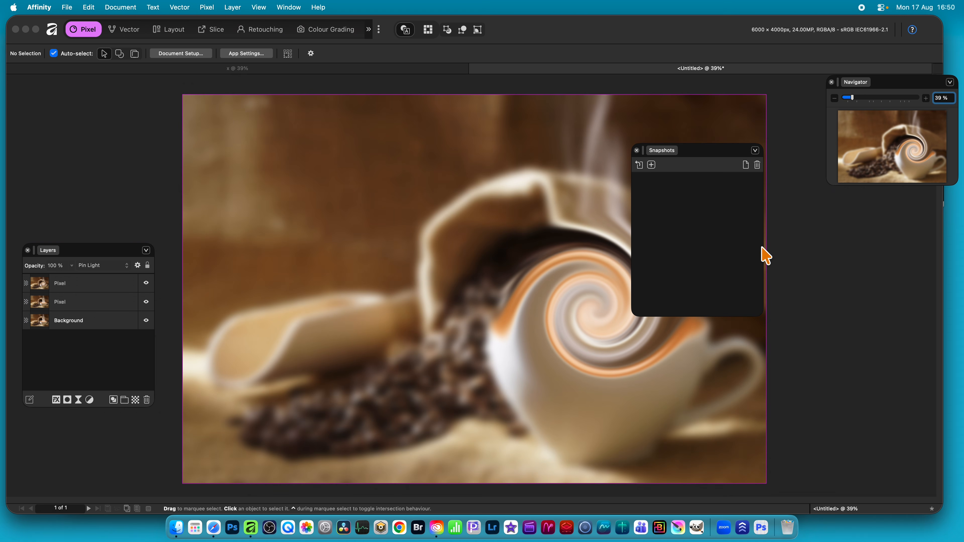
pyautogui.click(651, 164)
pyautogui.click(535, 217)
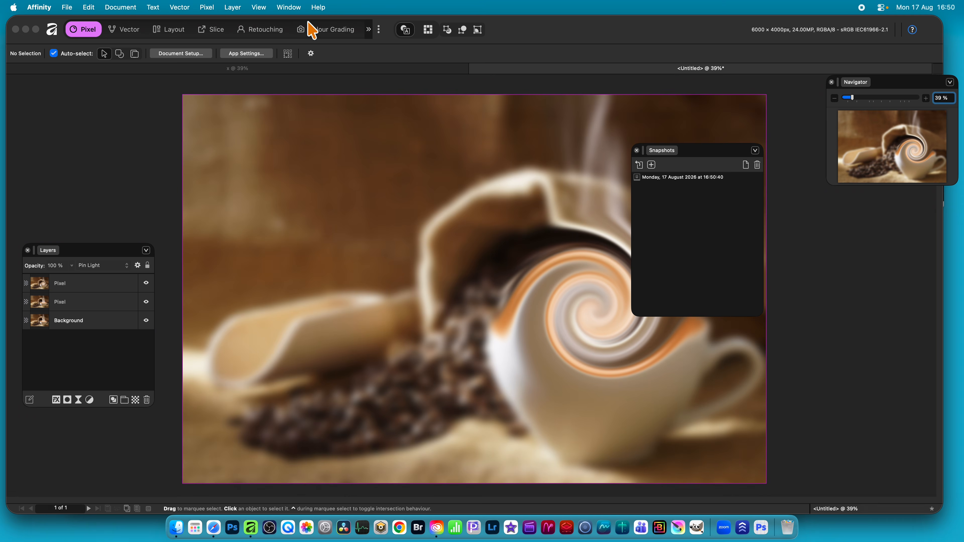
# Step: Switch back to document x and show the History panel
pyautogui.click(252, 70)
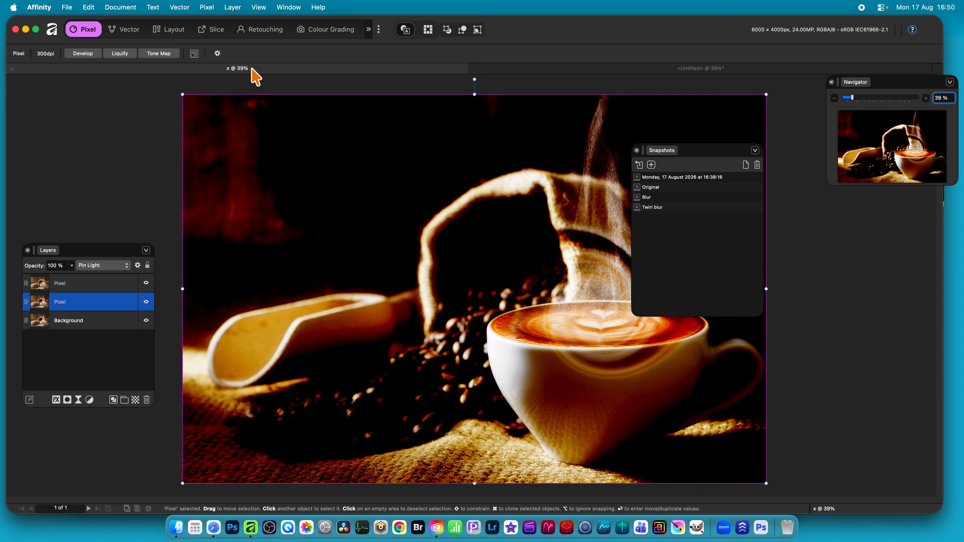
pyautogui.click(88, 7)
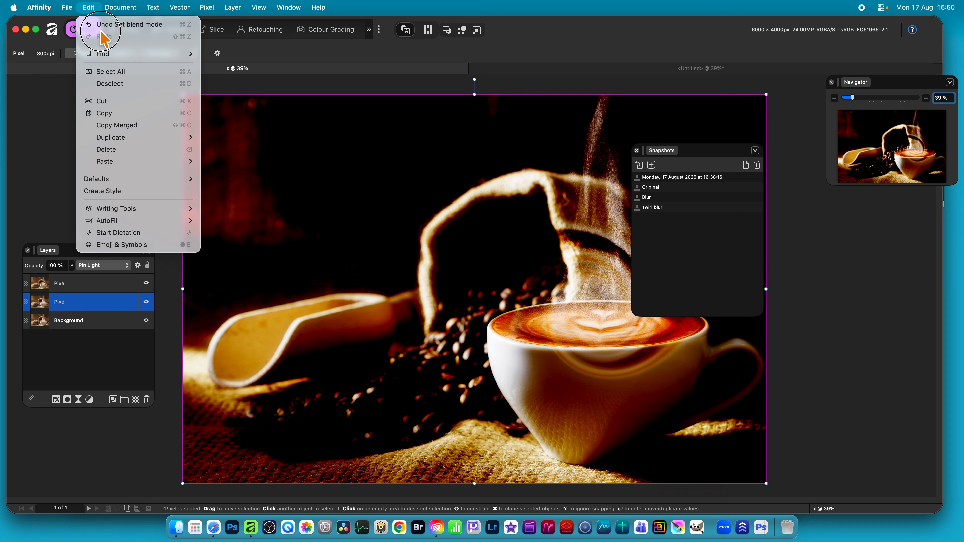
pyautogui.click(322, 175)
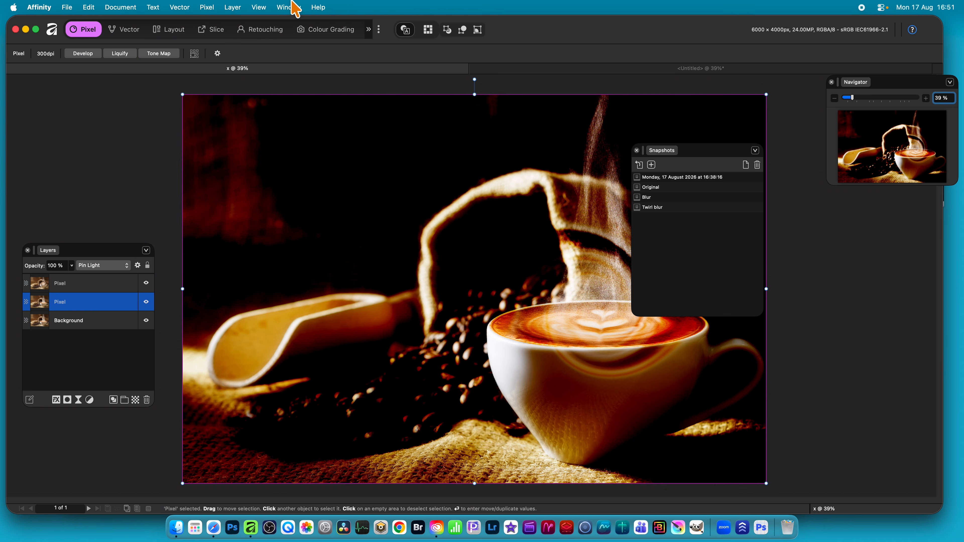
pyautogui.click(295, 8)
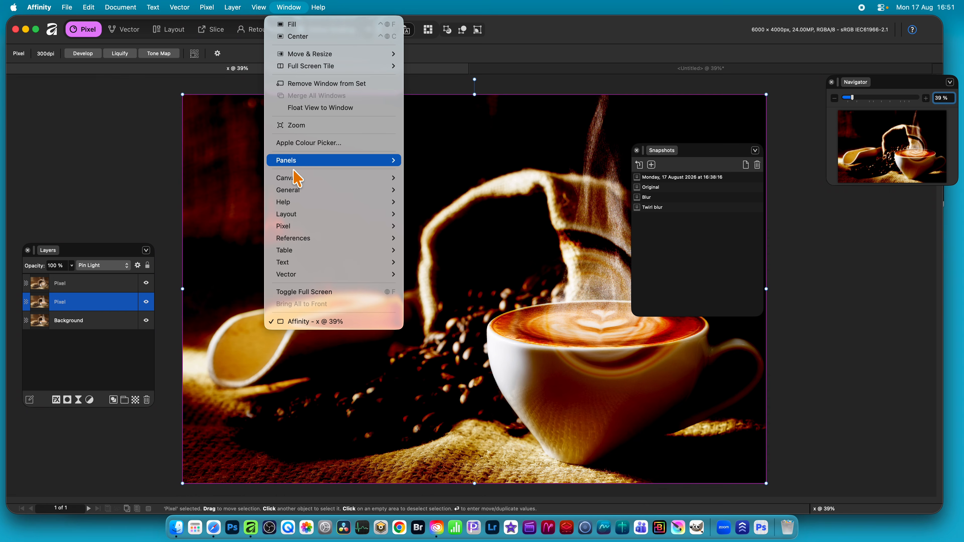
pyautogui.moveTo(298, 192)
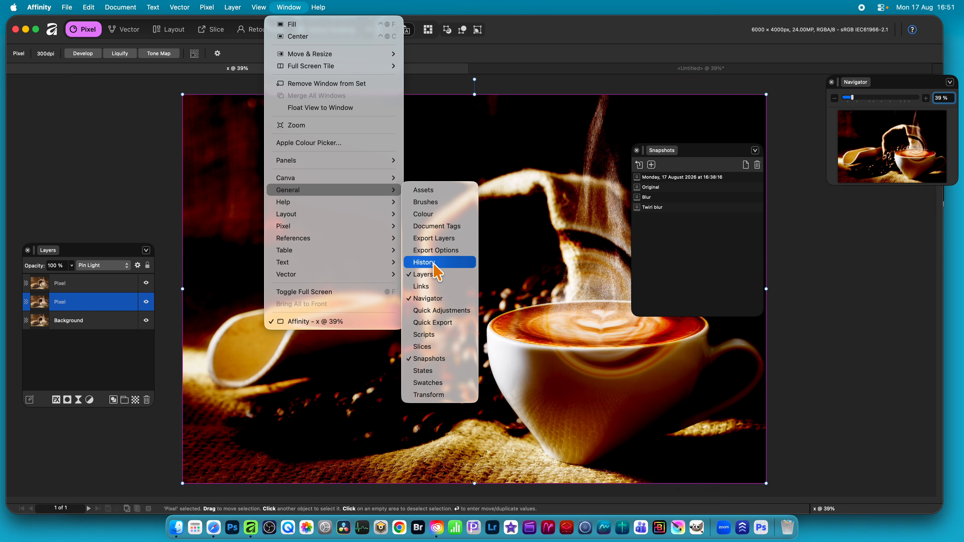
pyautogui.click(424, 262)
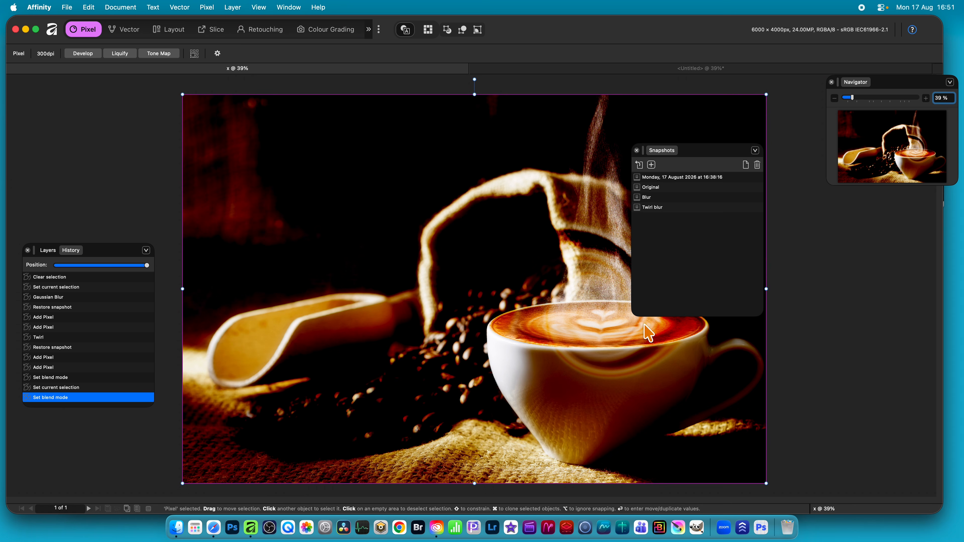
# Step: Scrub the history position, then step back through the entries from Twirl to the early Set current selection state
pyautogui.moveTo(146, 265); pyautogui.dragTo(164, 280)
pyautogui.moveTo(94, 273); pyautogui.dragTo(164, 275)
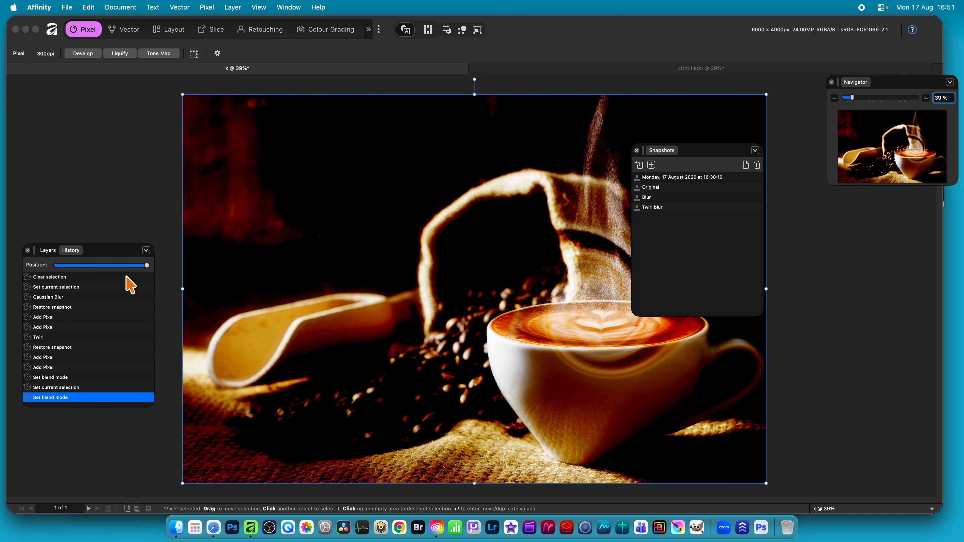
pyautogui.click(58, 338)
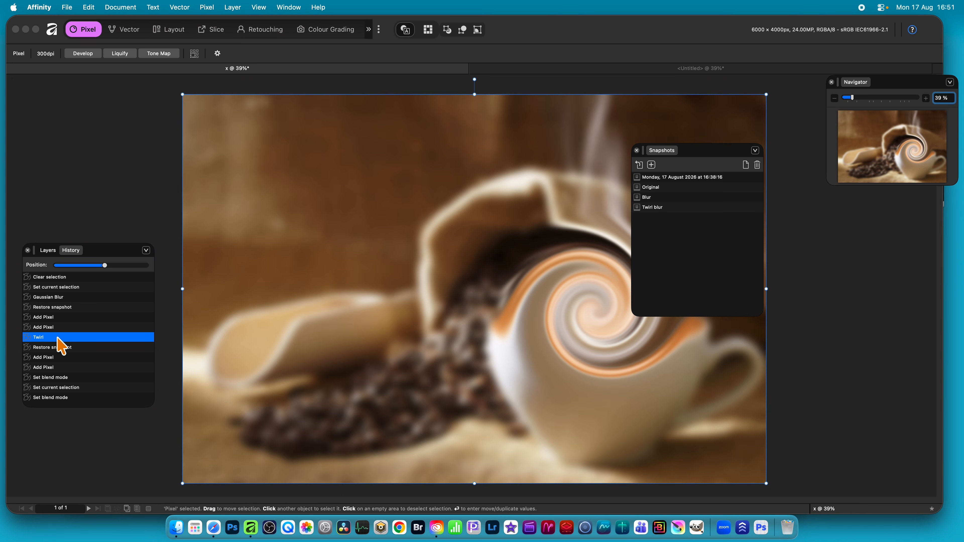
pyautogui.click(59, 327)
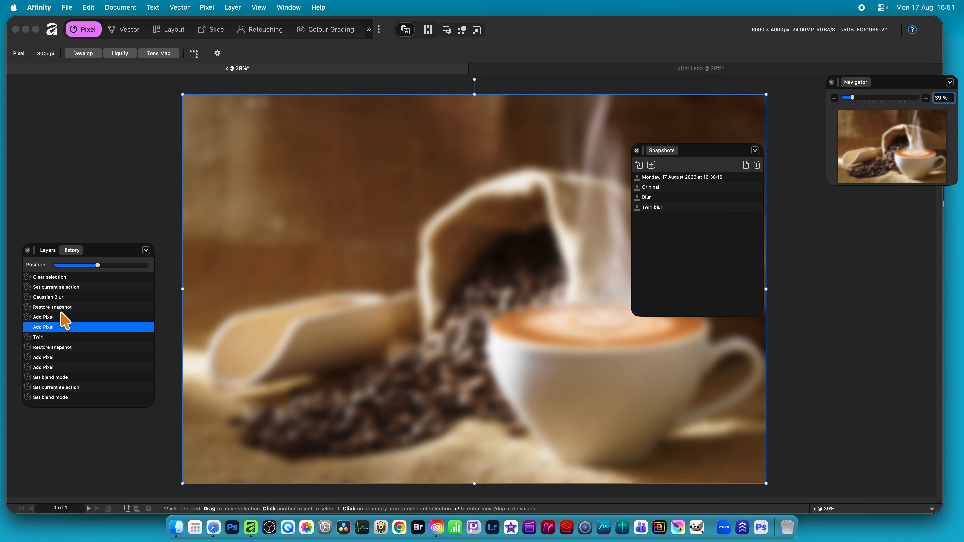
pyautogui.click(59, 317)
pyautogui.click(68, 306)
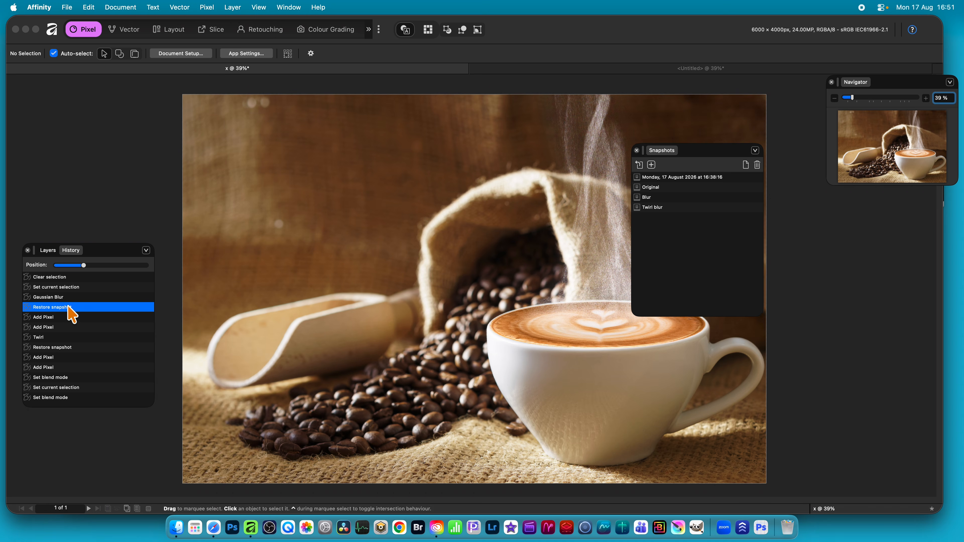
pyautogui.click(70, 297)
pyautogui.click(75, 287)
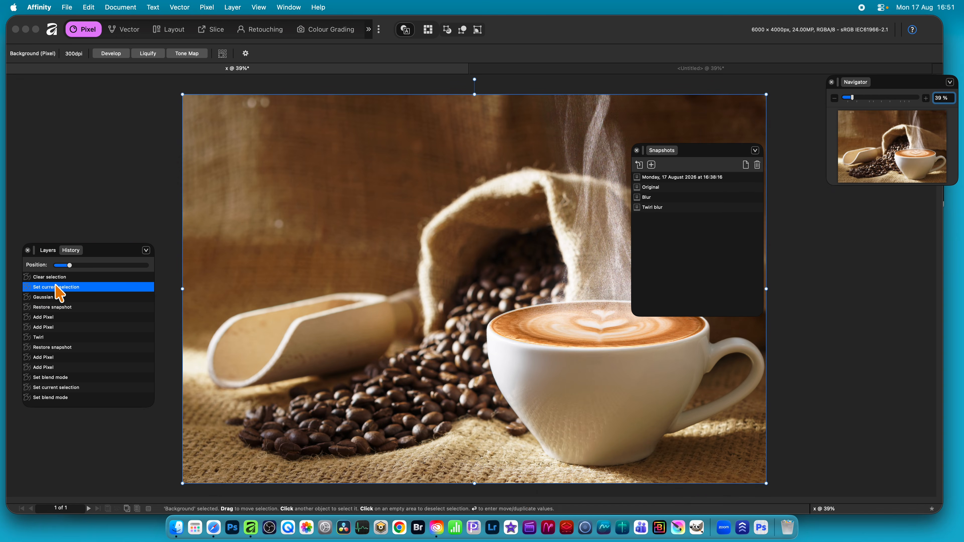
# Step: Scrub the history position forward to the last Add Pixel entry before the blend mode changes
pyautogui.moveTo(71, 266); pyautogui.dragTo(95, 270)
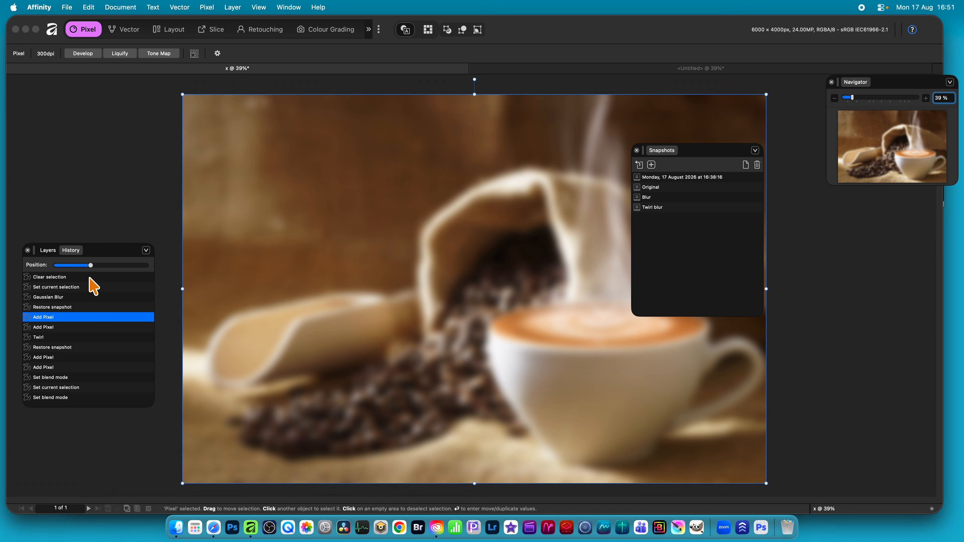
pyautogui.moveTo(92, 265); pyautogui.dragTo(120, 263)
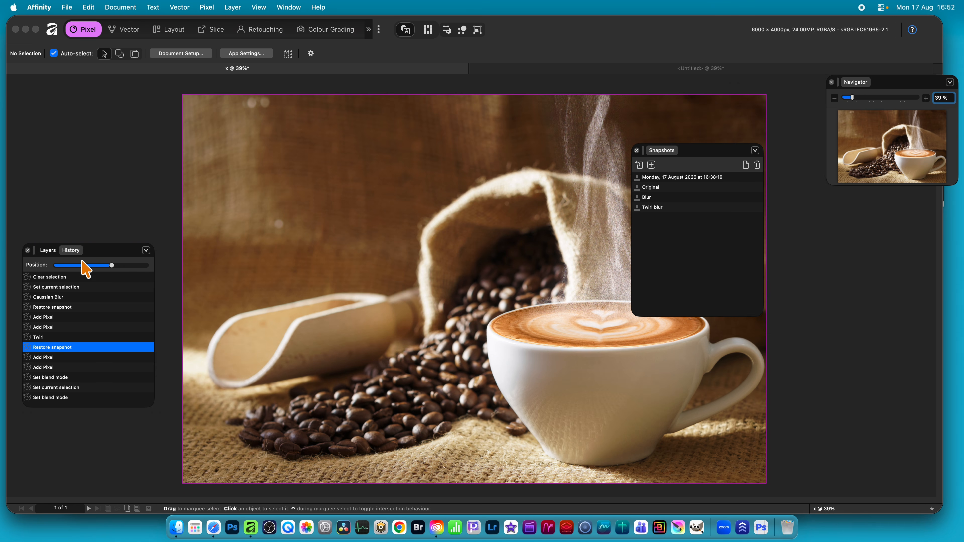
pyautogui.moveTo(114, 267)
pyautogui.mouseDown()
pyautogui.moveTo(93, 267)
pyautogui.moveTo(125, 265)
pyautogui.mouseUp()
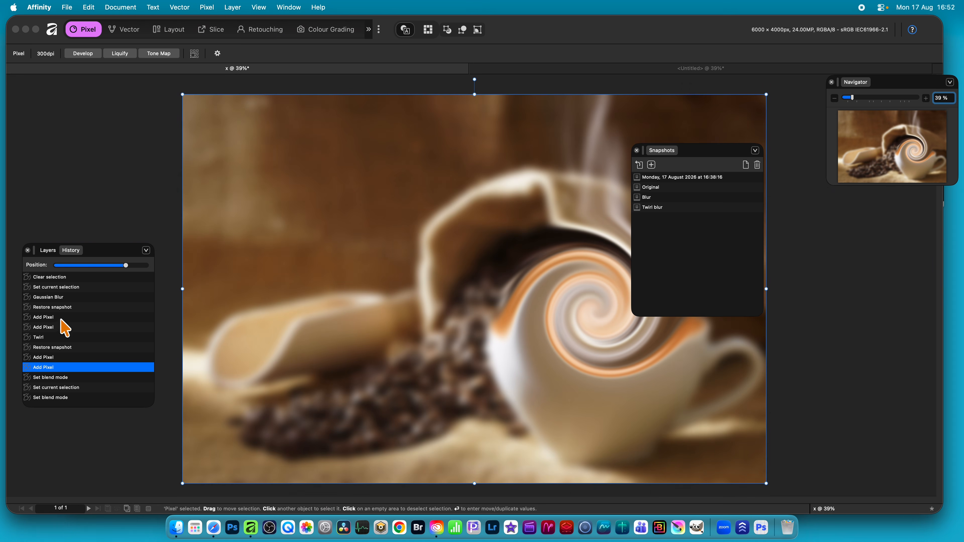
# Step: Roll the history back to the Add Pixel entry just before Twirl and apply monochromatic uniform Add Noise at 87% intensity
pyautogui.click(47, 338)
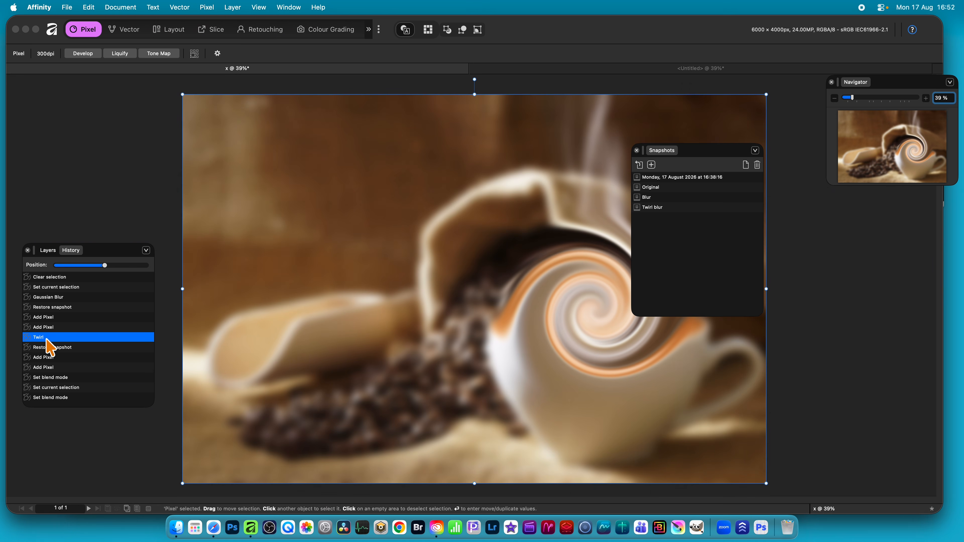
pyautogui.click(47, 327)
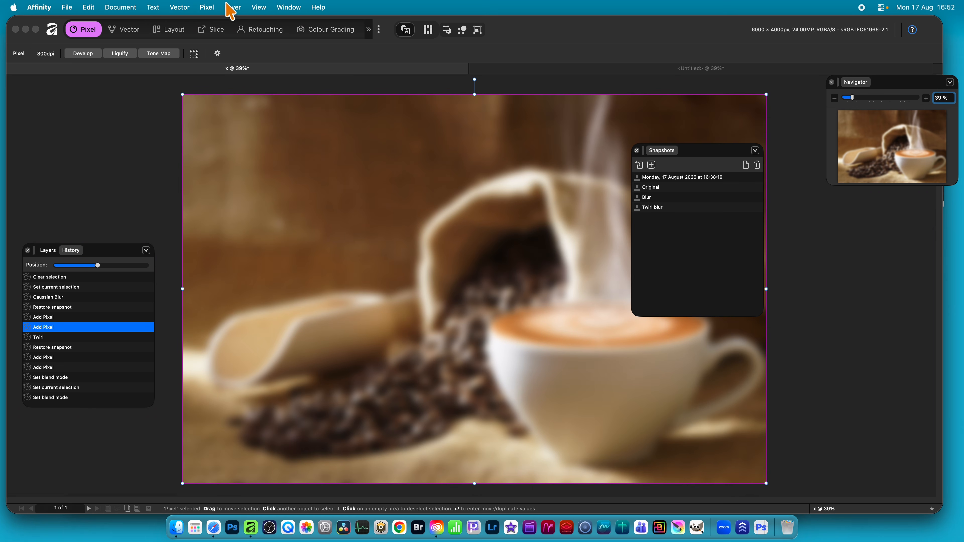
pyautogui.click(207, 7)
pyautogui.moveTo(227, 24)
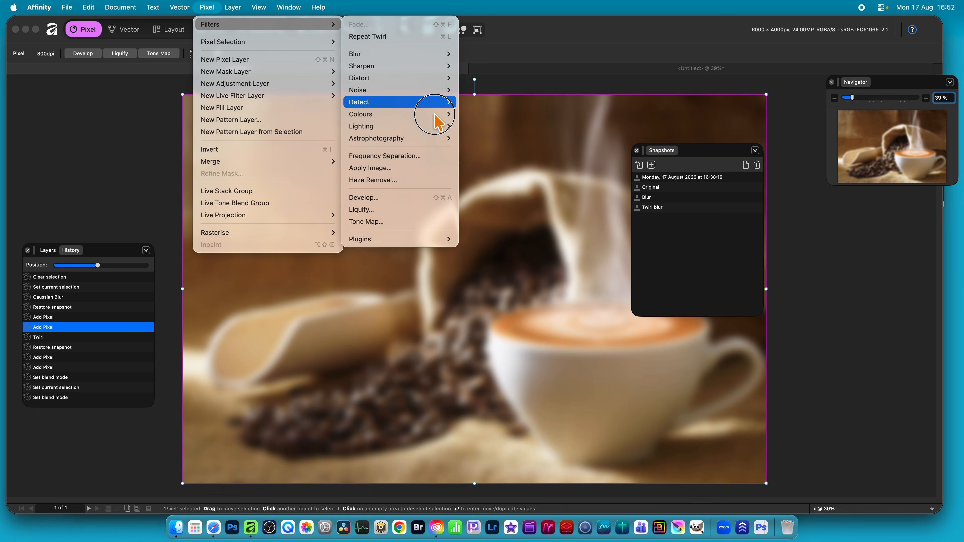
pyautogui.moveTo(421, 91)
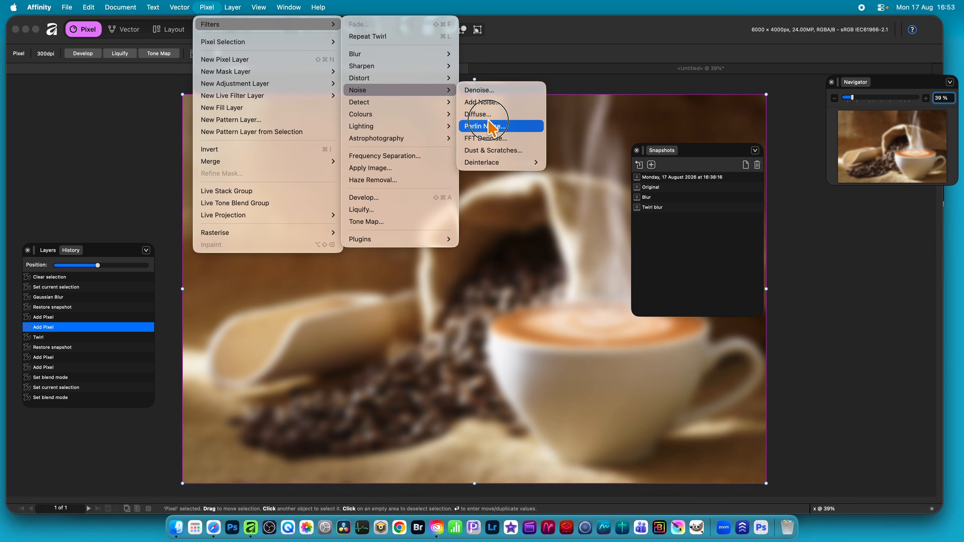
pyautogui.click(488, 104)
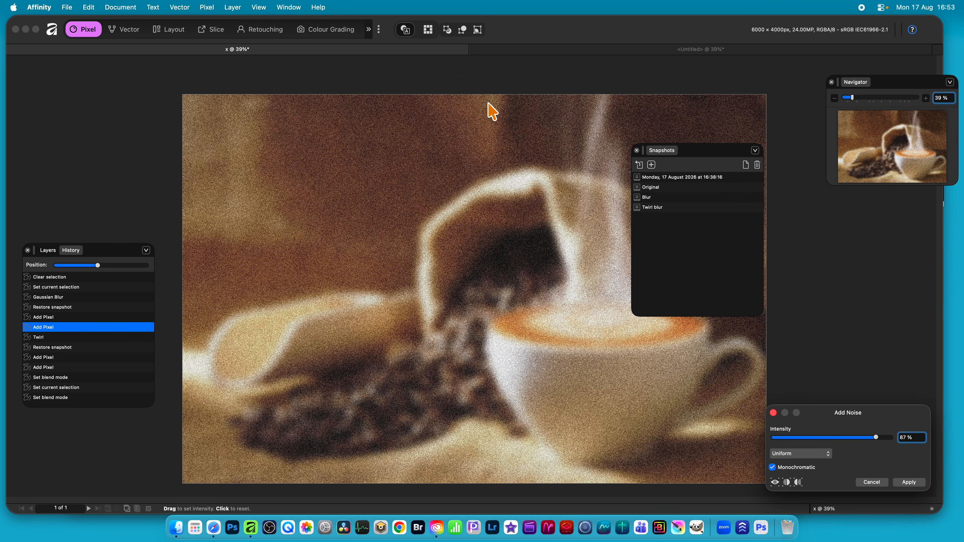
pyautogui.moveTo(839, 410); pyautogui.dragTo(431, 247)
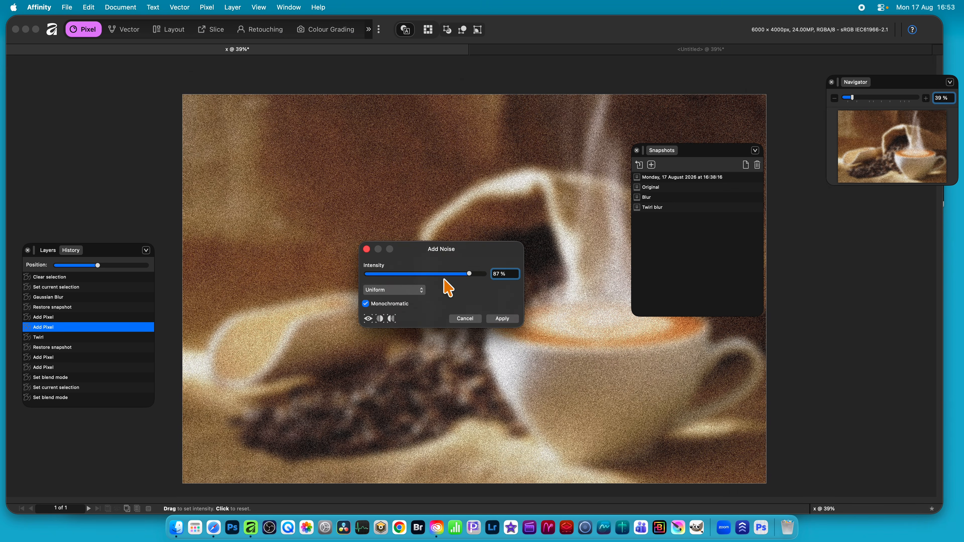
pyautogui.click(513, 322)
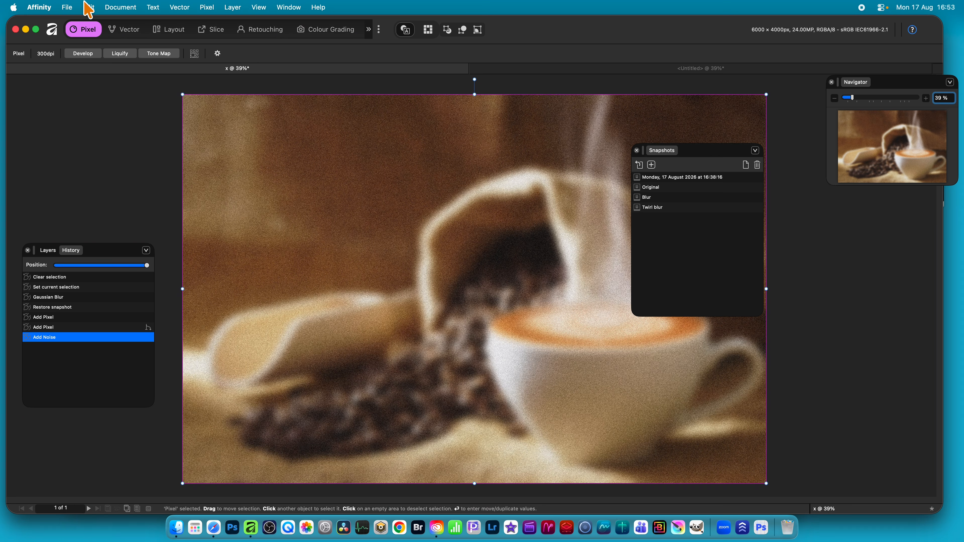
# Step: Undo the Add Noise filter and redo it
pyautogui.click(88, 7)
pyautogui.click(99, 24)
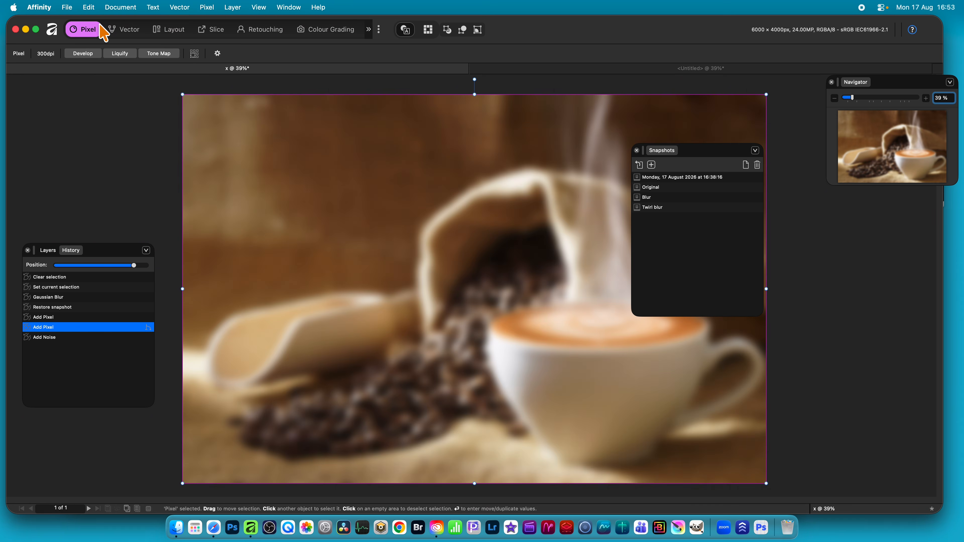
pyautogui.click(88, 8)
pyautogui.click(93, 37)
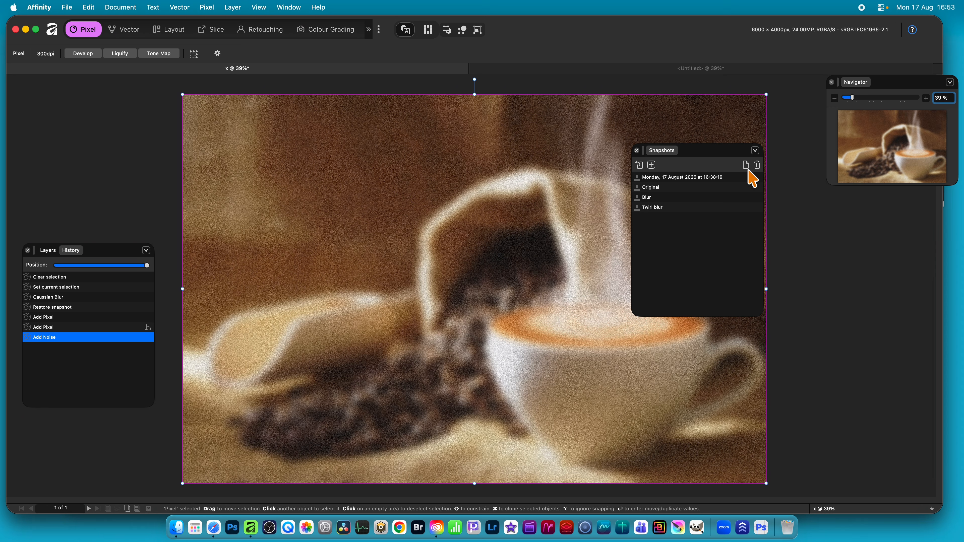
# Step: Save the document, check the file information of x.af on the Desktop in Finder, and return to Affinity
pyautogui.click(67, 7)
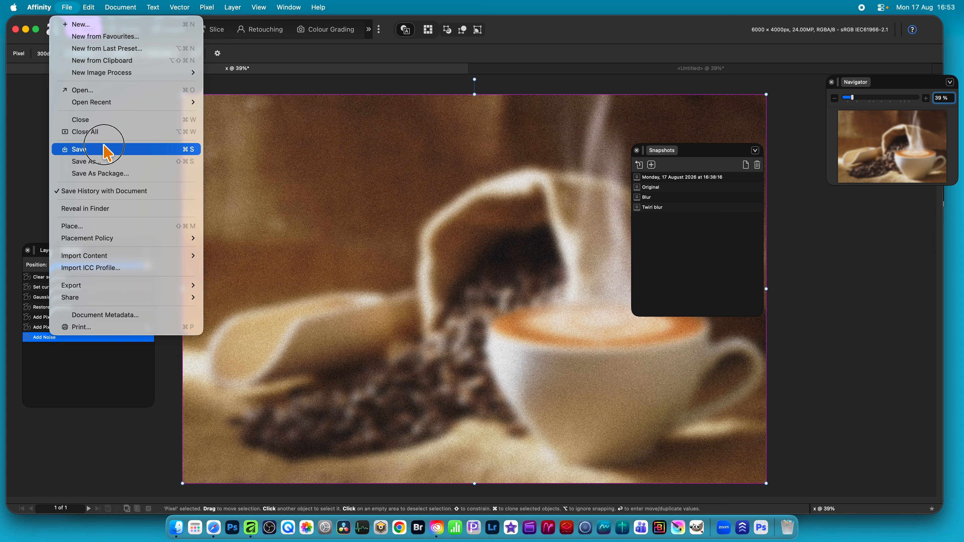
pyautogui.click(104, 150)
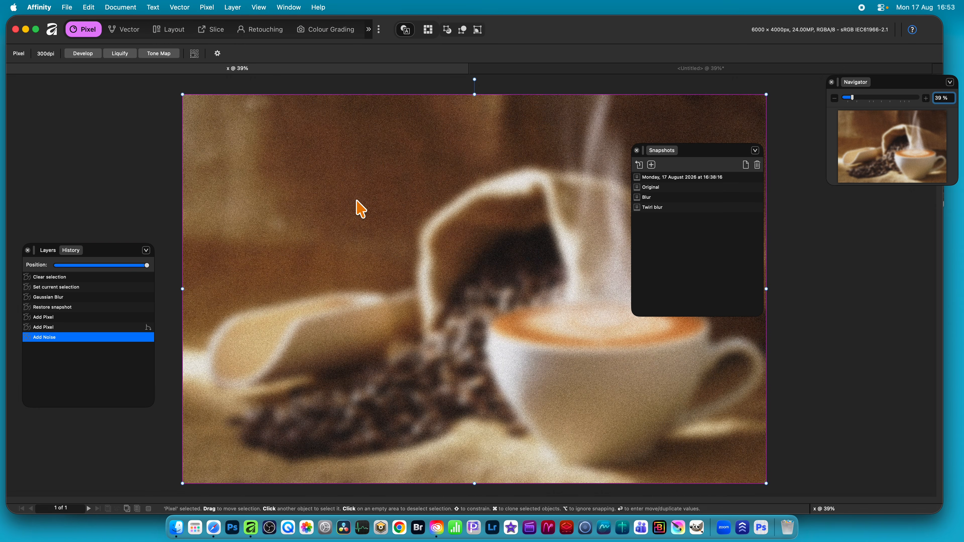
pyautogui.click(175, 528)
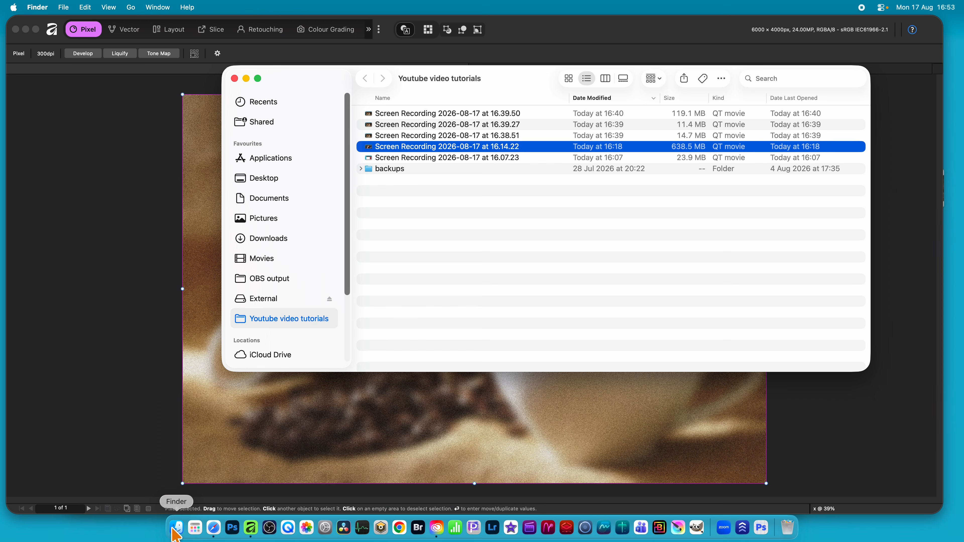
pyautogui.click(267, 179)
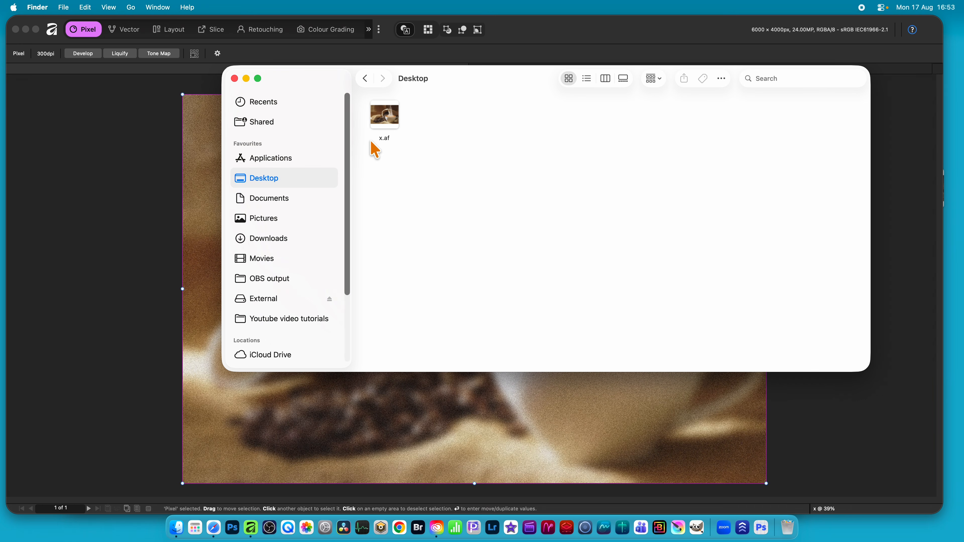
pyautogui.click(388, 122)
pyautogui.rightClick(391, 110)
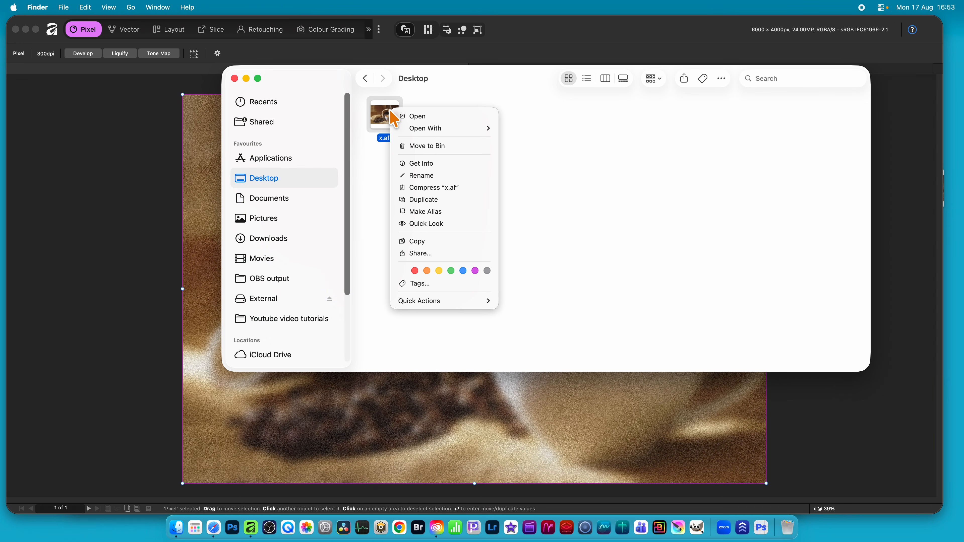
pyautogui.click(406, 165)
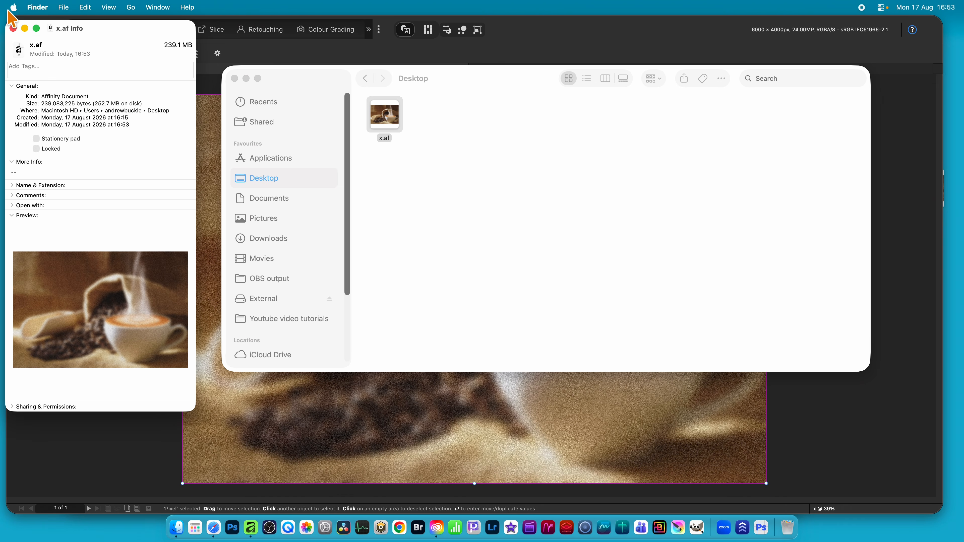
pyautogui.click(12, 28)
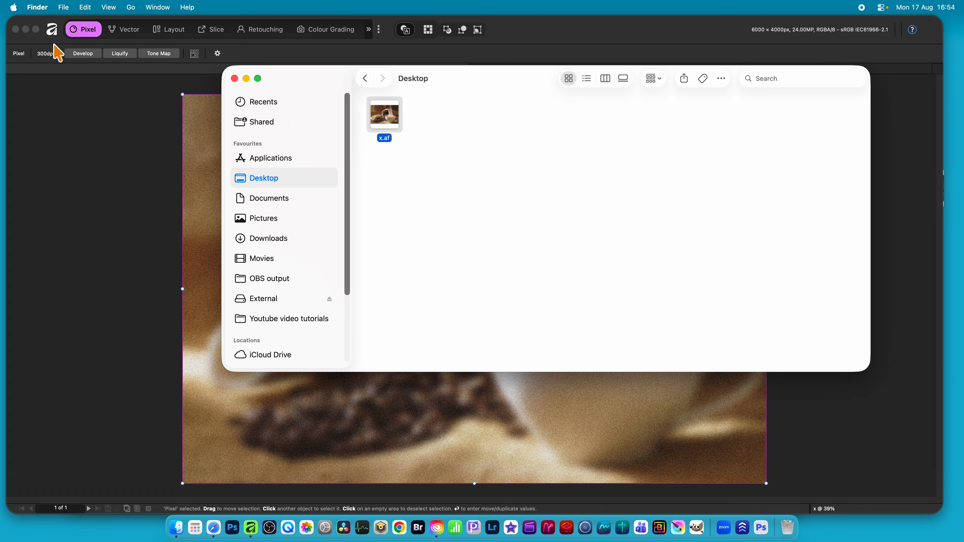
pyautogui.click(439, 173)
pyautogui.click(189, 178)
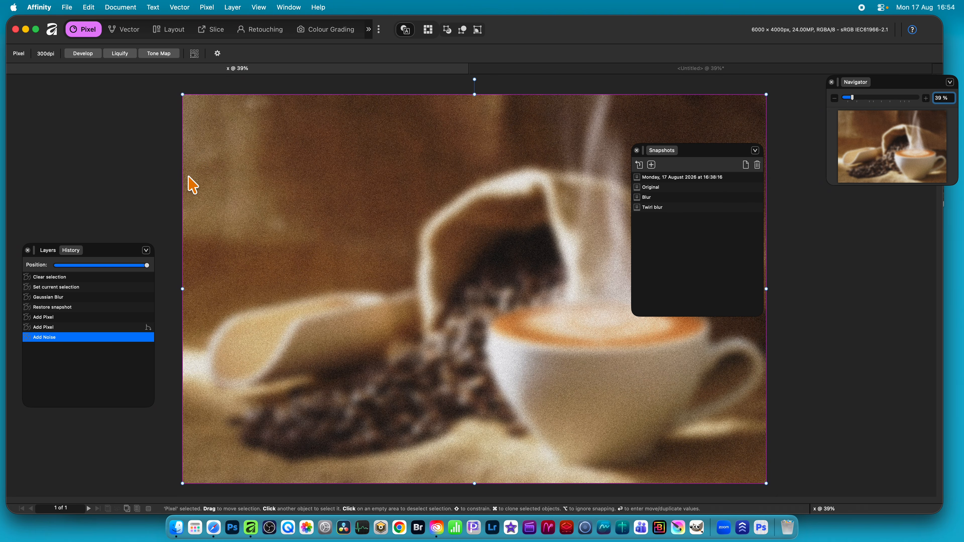
# Step: Close document x and the untitled snapshot document, discarding the untitled one's changes
pyautogui.click(67, 7)
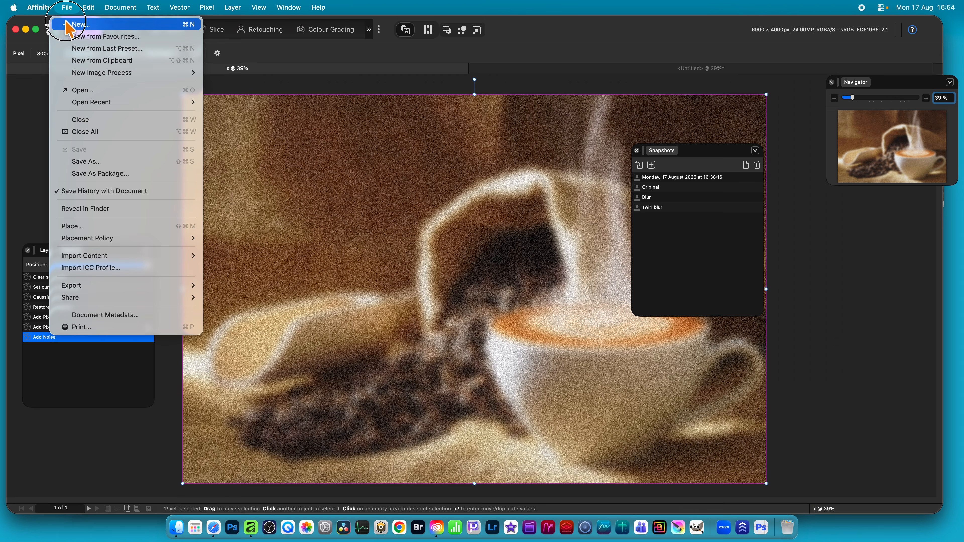
pyautogui.click(93, 120)
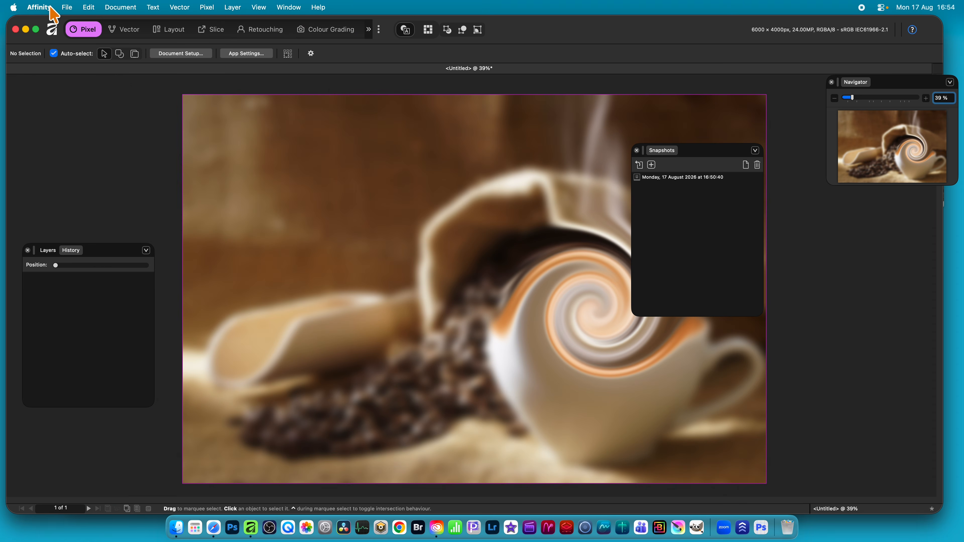
pyautogui.click(66, 7)
pyautogui.click(100, 123)
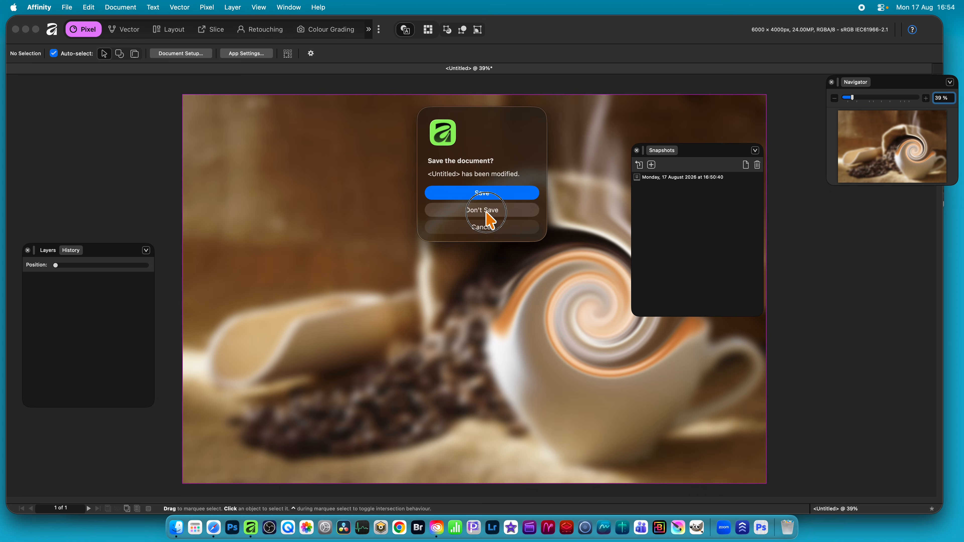
pyautogui.click(486, 213)
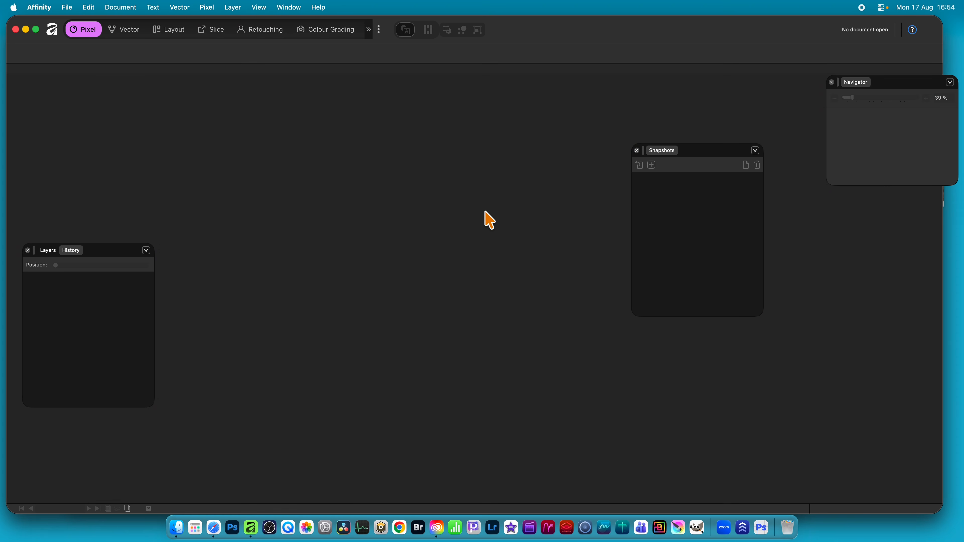
# Step: Reopen x.af from the recently used files
pyautogui.click(72, 8)
pyautogui.moveTo(77, 102)
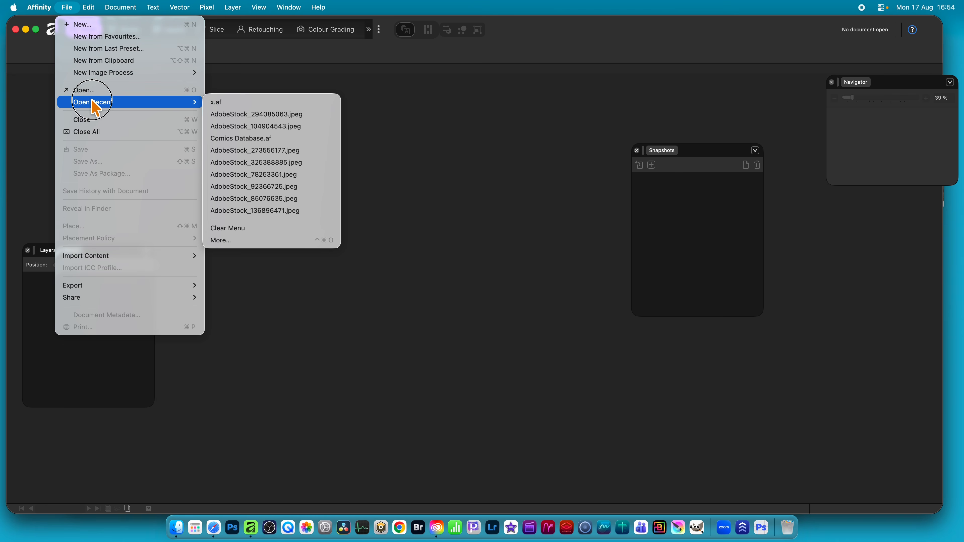
pyautogui.click(253, 102)
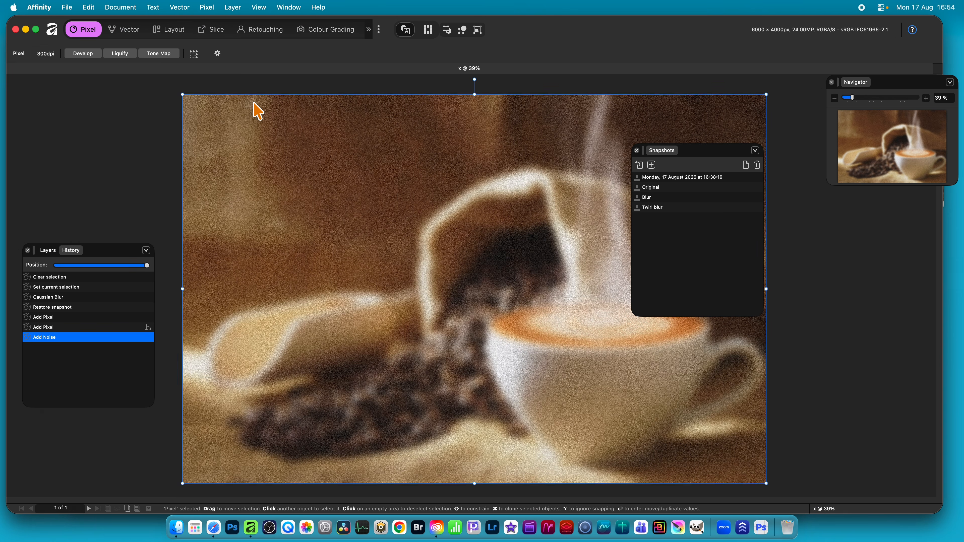